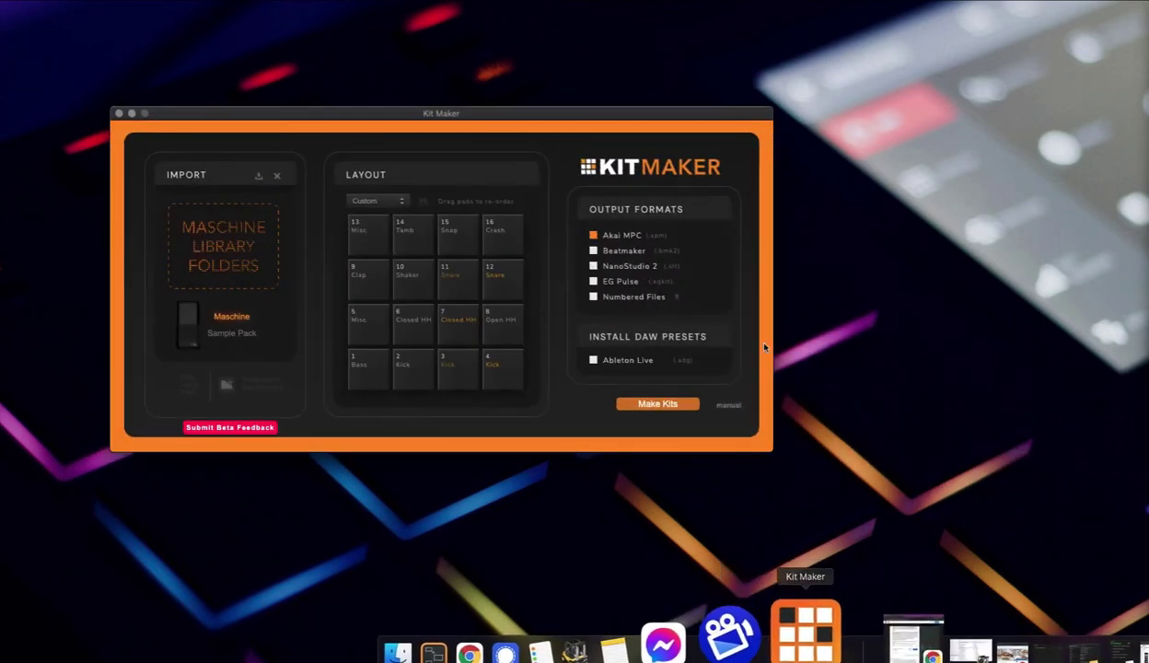
- Position the Kit Maker window and try the Layout presets, settling on Classic (Kick, Snare, HH on pads 1–4)
drag(453, 112, 411, 66)
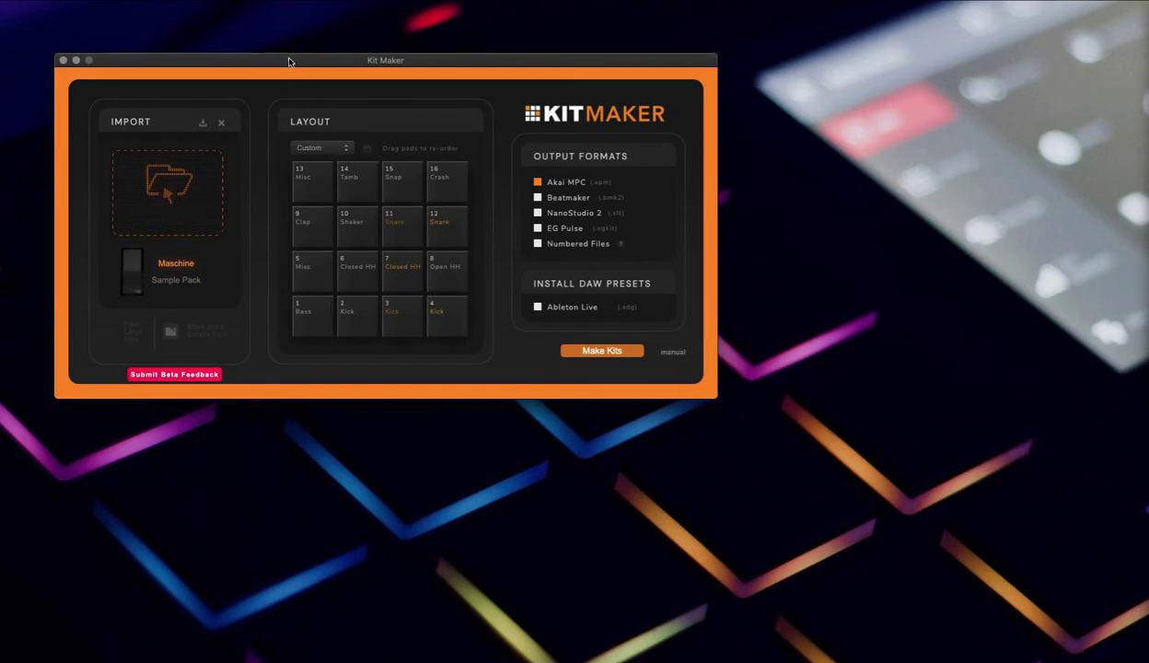
drag(289, 61, 365, 79)
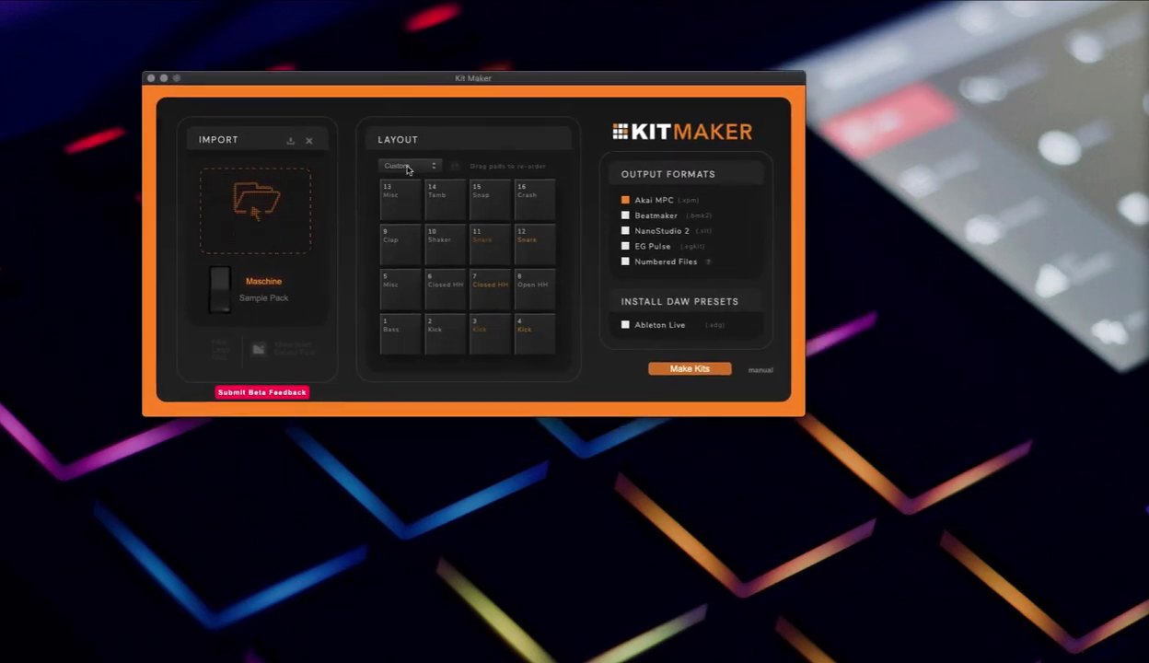
click(412, 166)
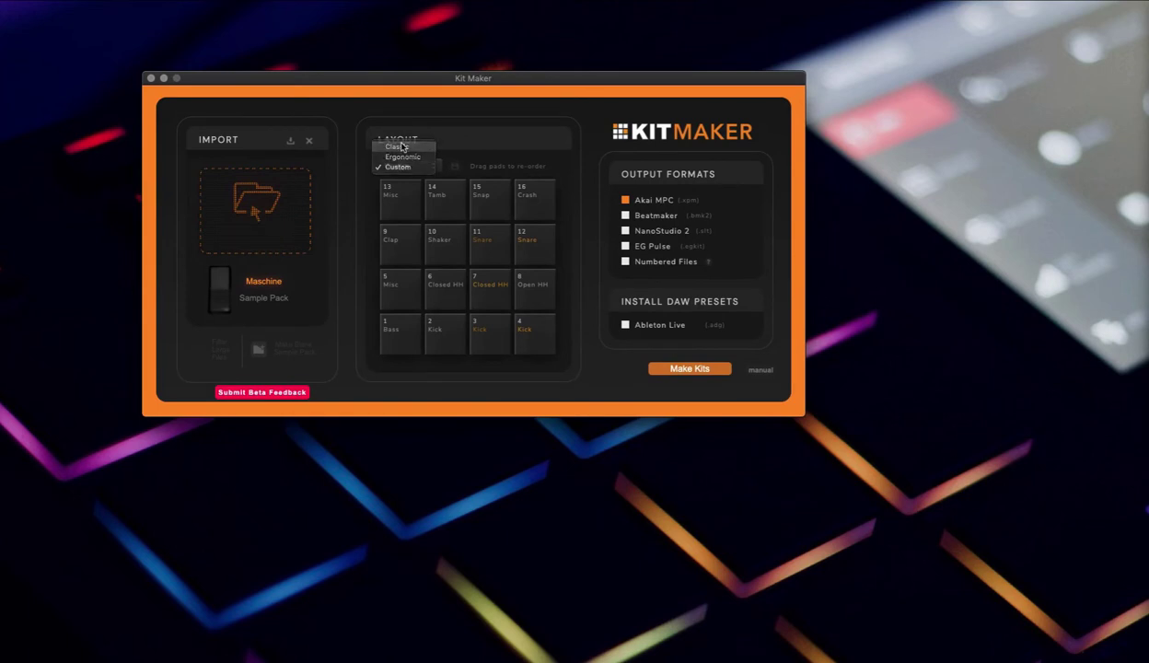
click(402, 148)
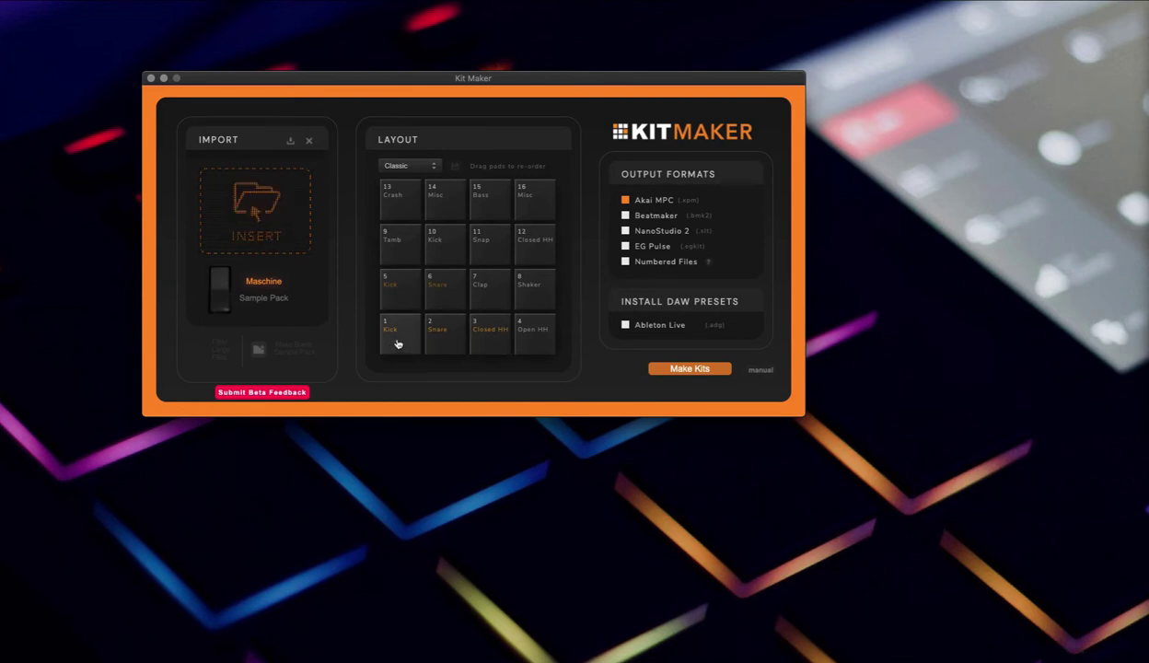
click(409, 166)
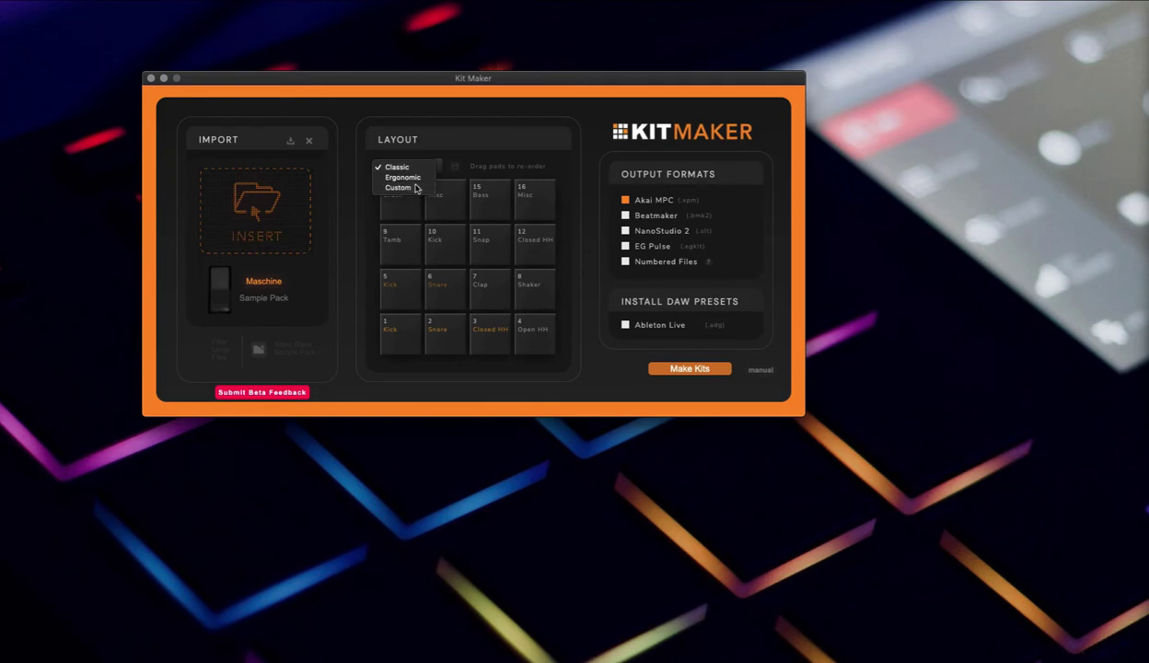
click(416, 188)
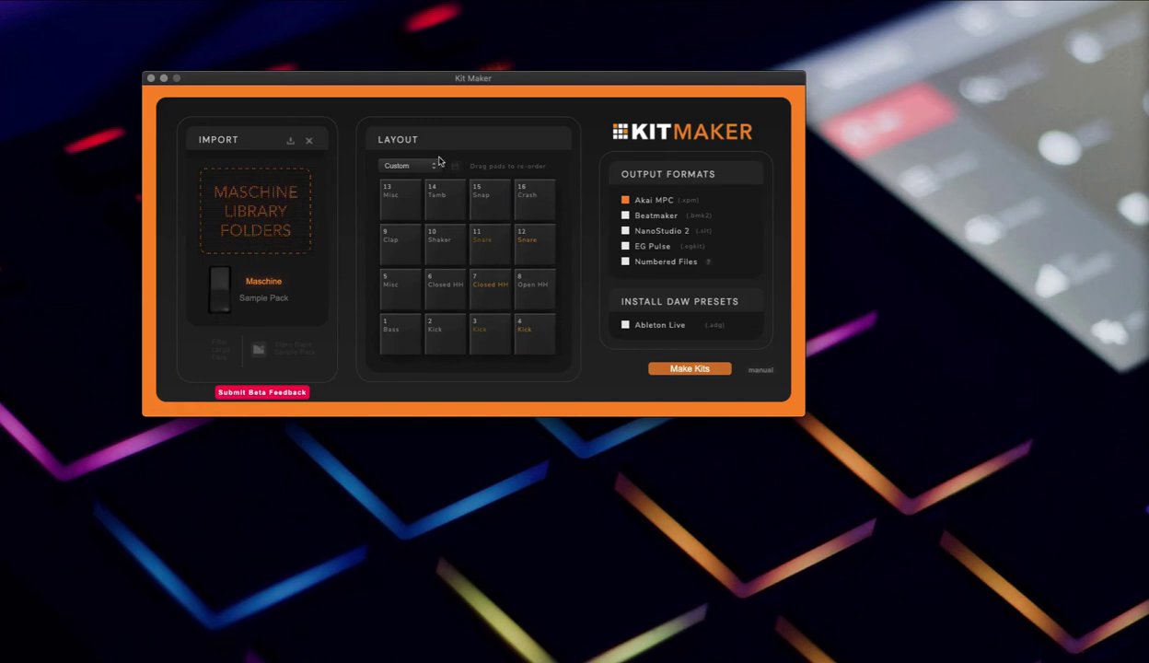
click(409, 165)
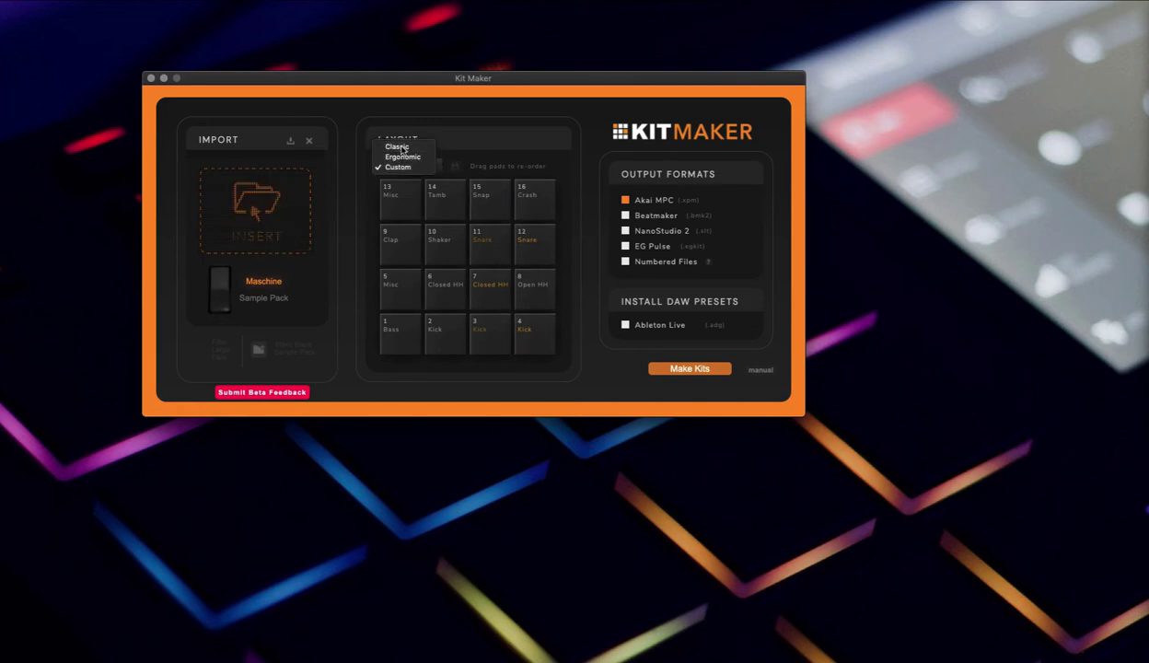
click(401, 148)
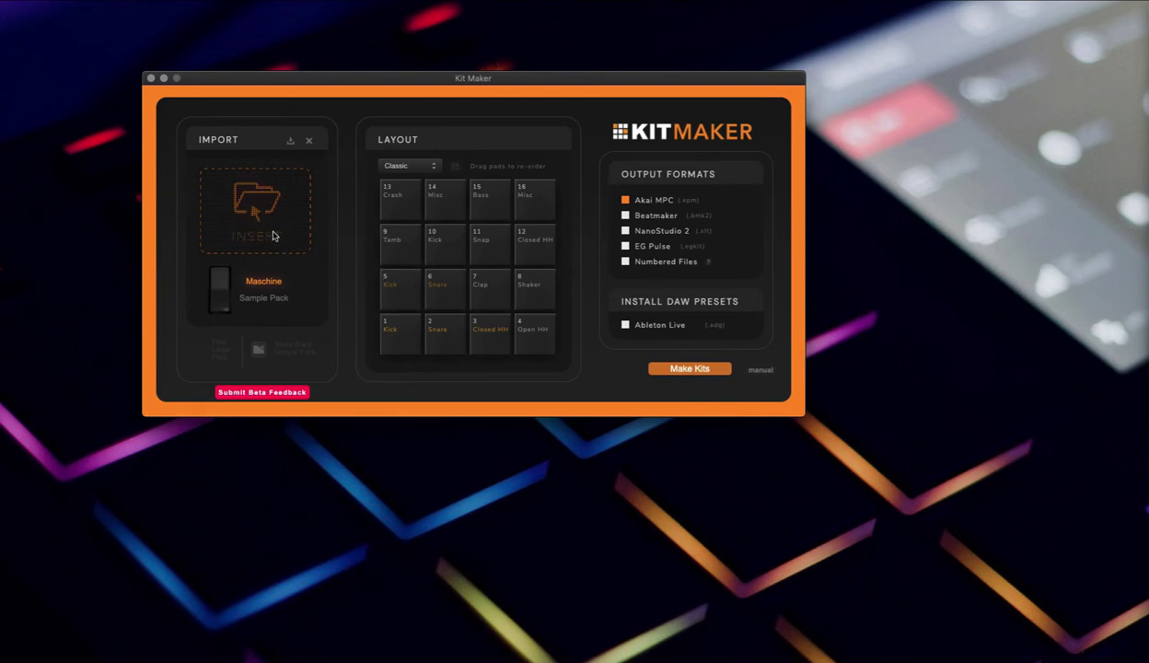
drag(278, 81, 265, 62)
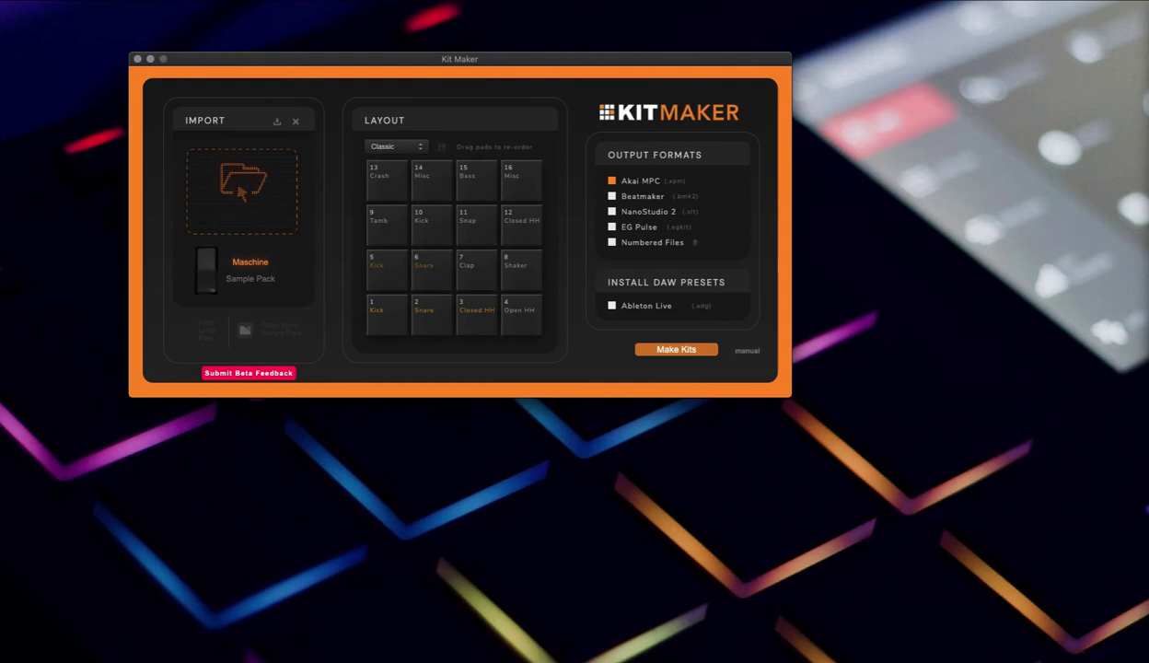
- Open a Finder window beside Kit Maker, expand Pro Audio › Native Instruments › Content, and enlarge it
mouse_move(773, 645)
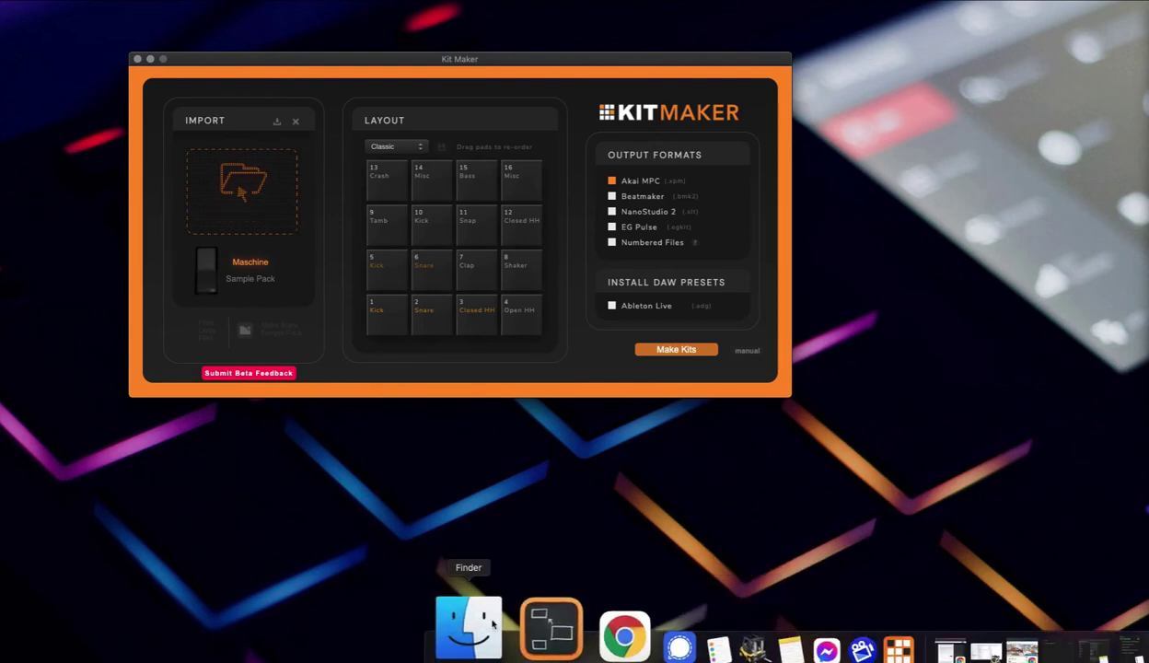
click(493, 624)
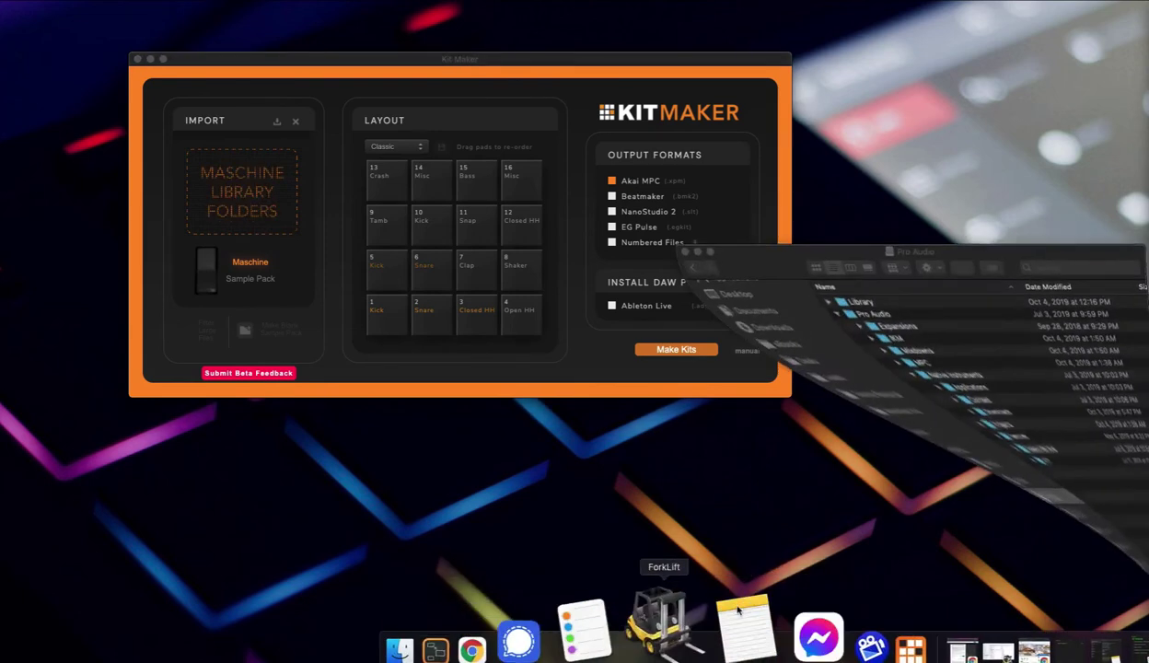
drag(725, 293, 750, 112)
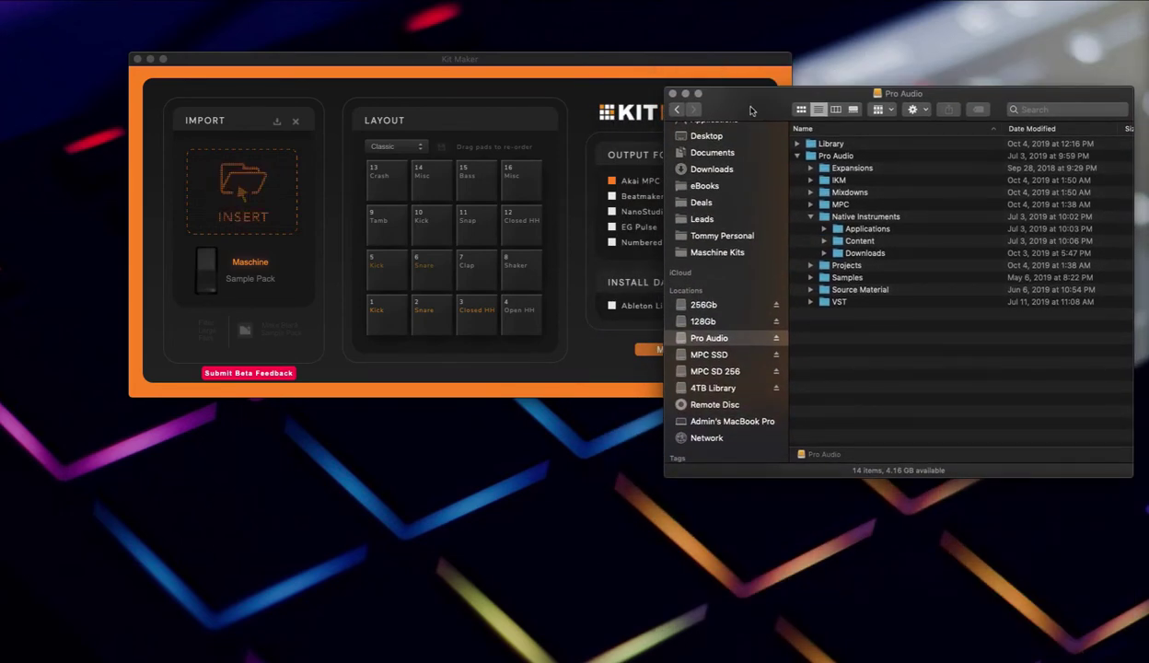
drag(751, 110, 713, 264)
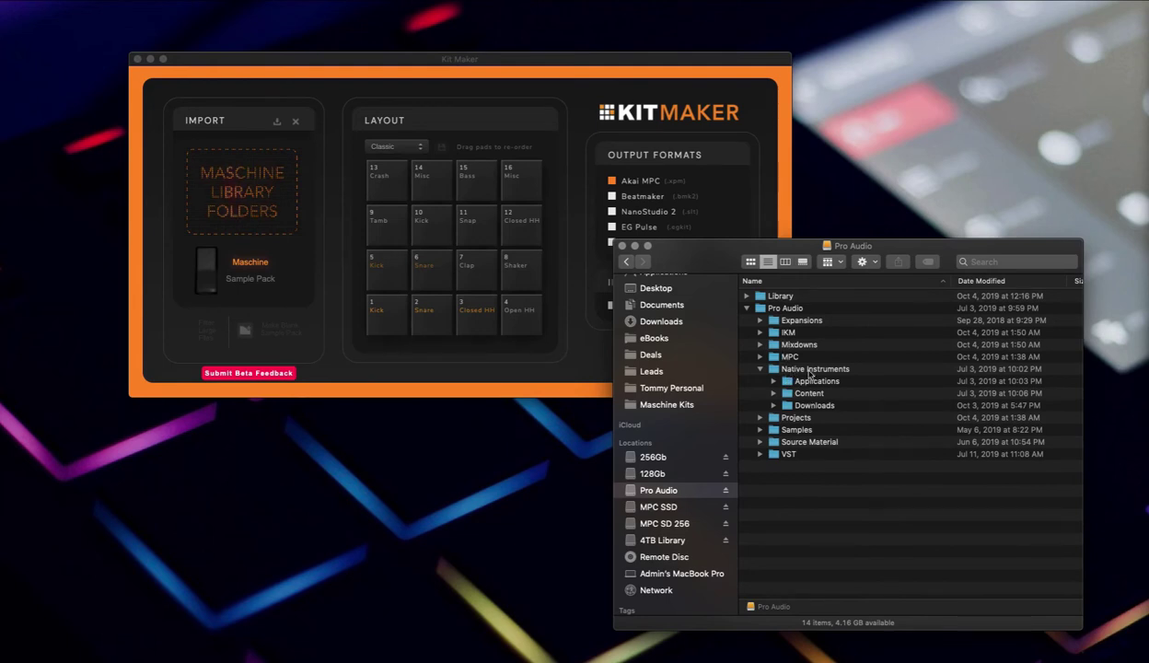
drag(808, 371, 726, 151)
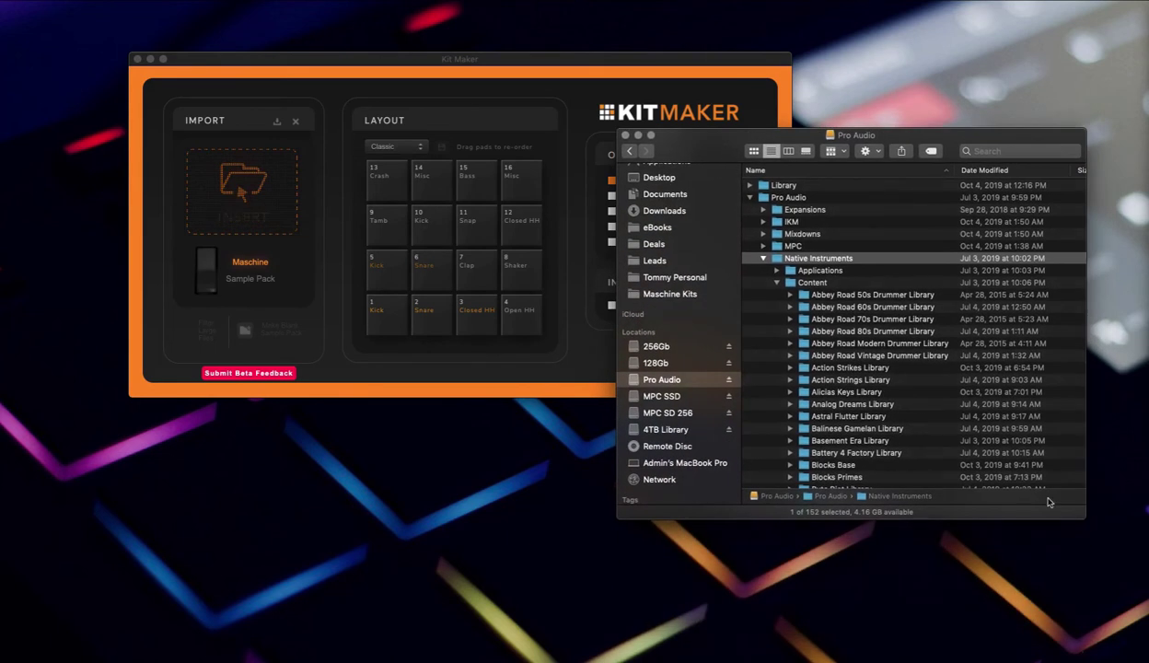
drag(1088, 519, 1123, 655)
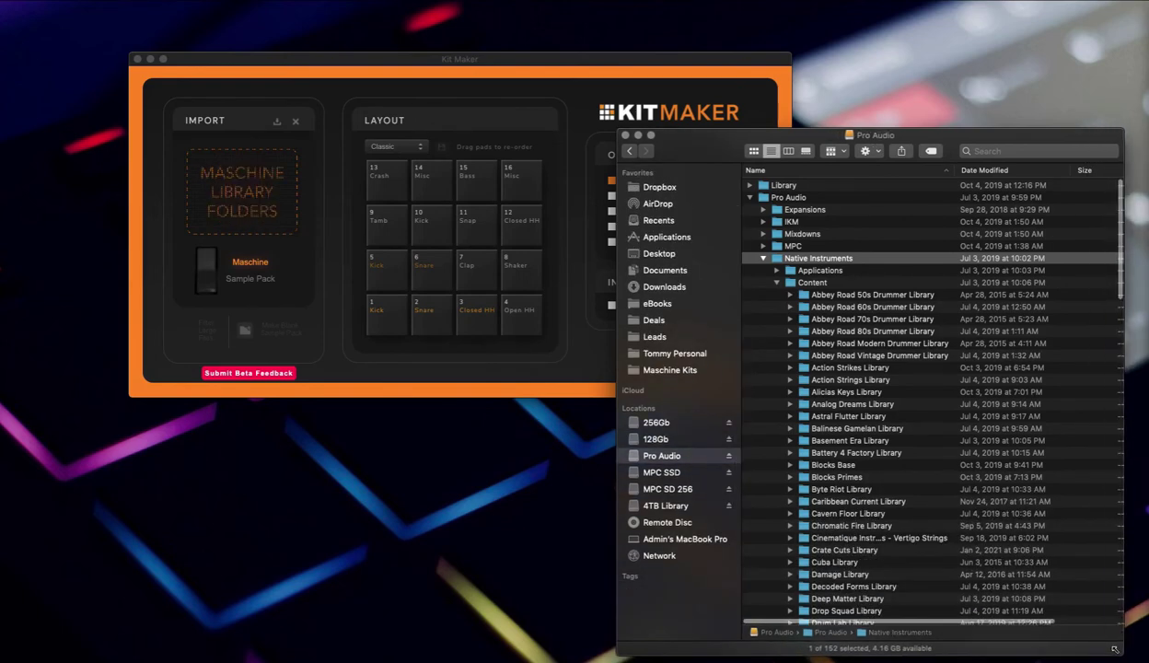
scroll(895, 391, down, 5)
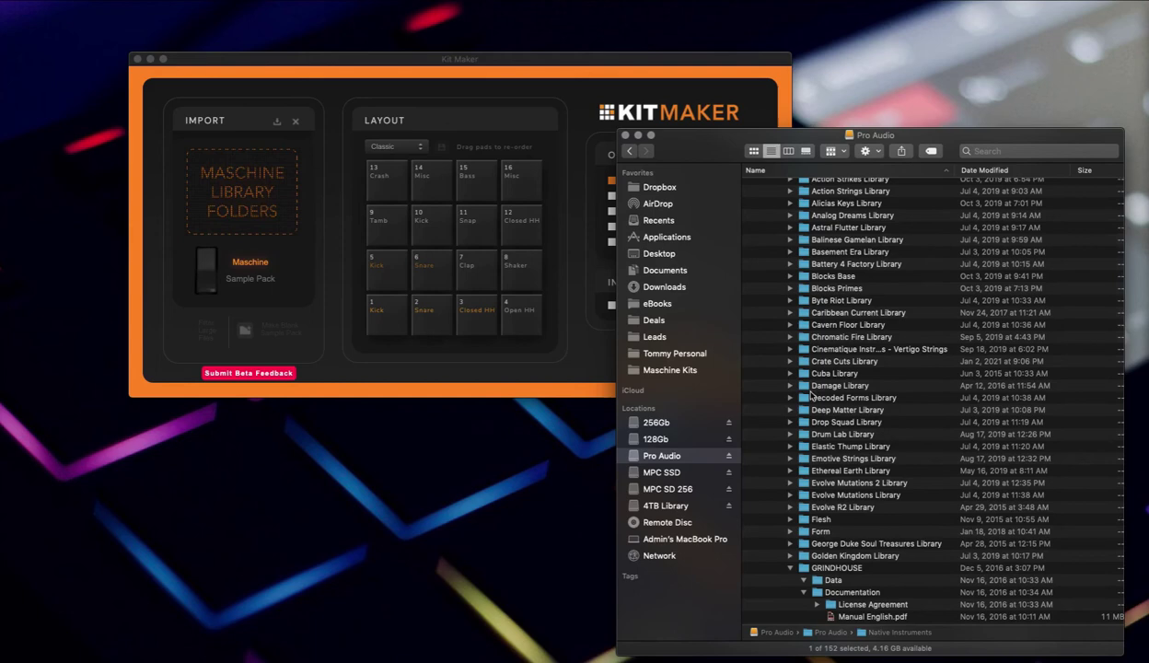
- Collapse GRINDHOUSE, expand Basement Era Library, and drag it onto Kit Maker's INSERT drop zone
click(790, 569)
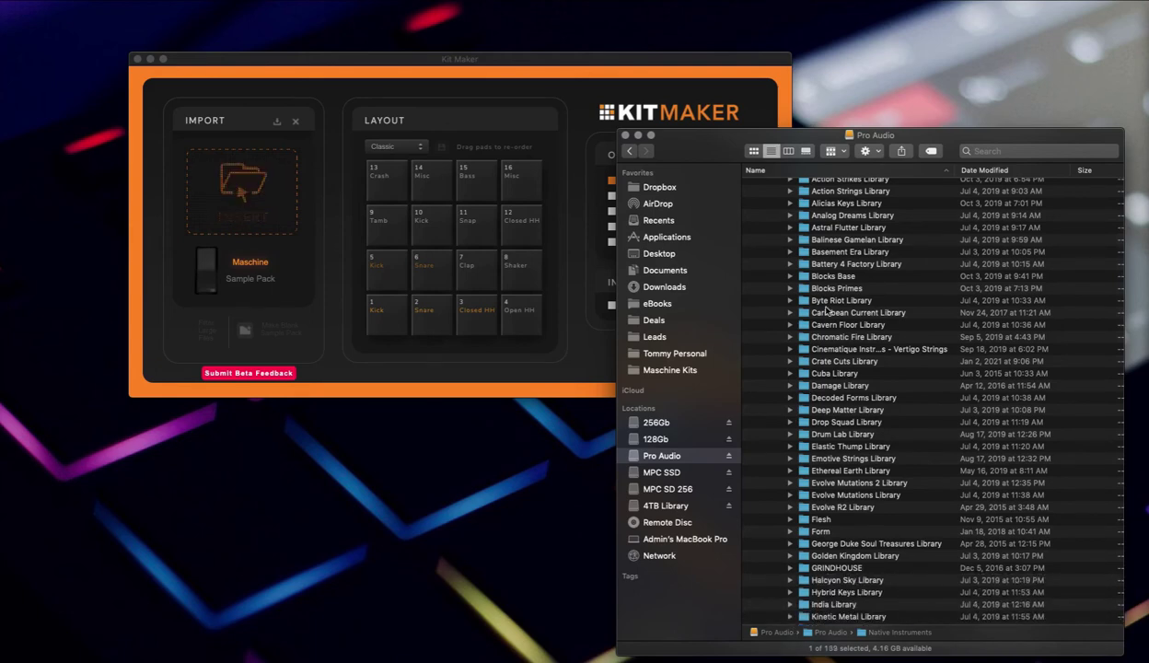
scroll(836, 410, up, 3)
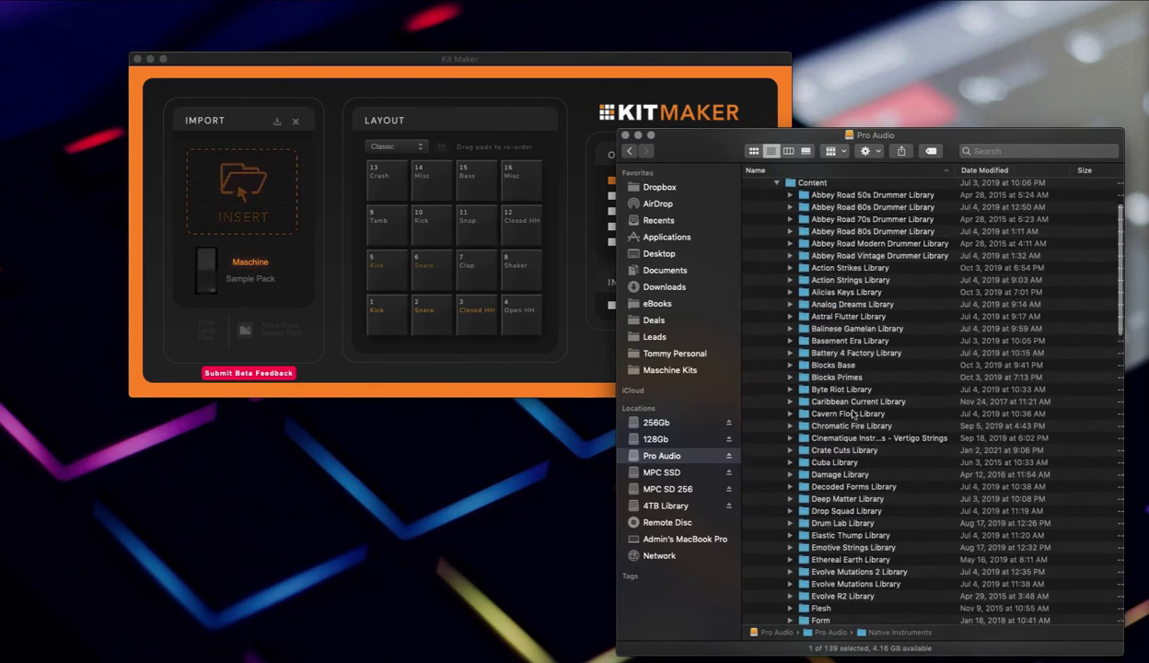
click(814, 344)
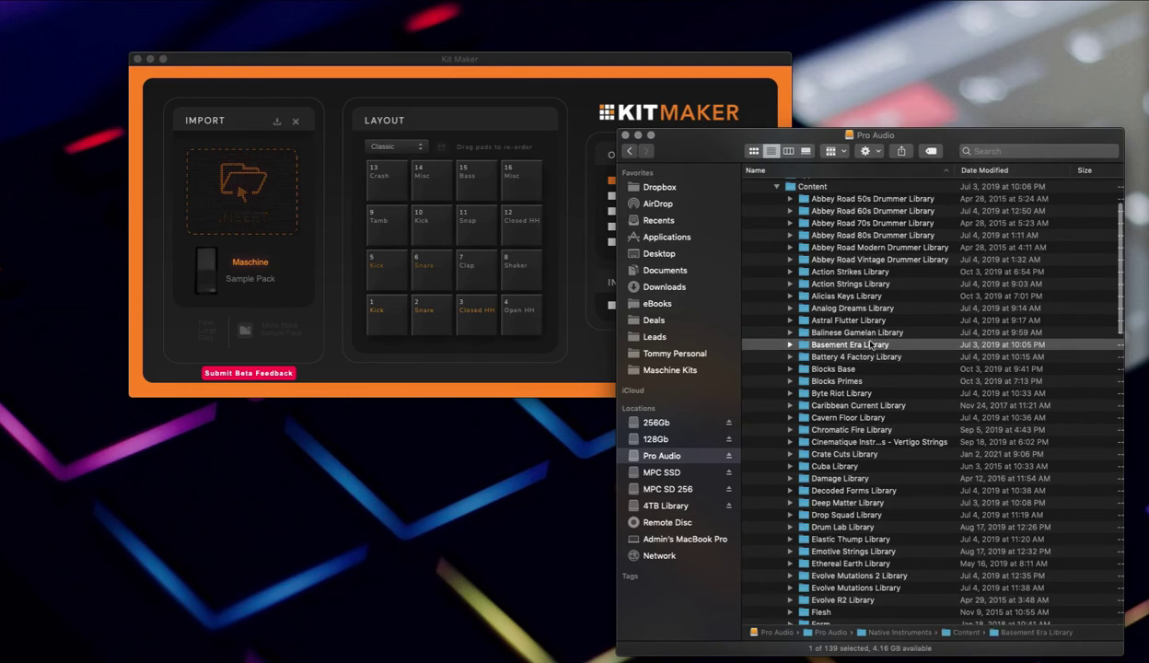
click(789, 345)
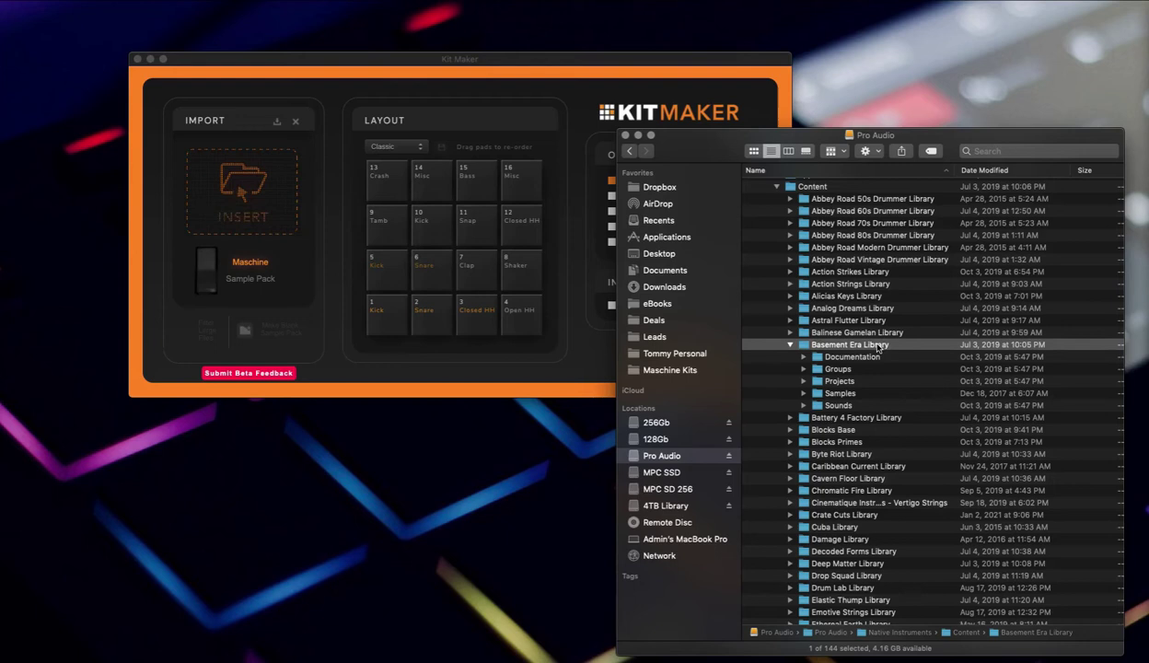
drag(877, 348, 273, 191)
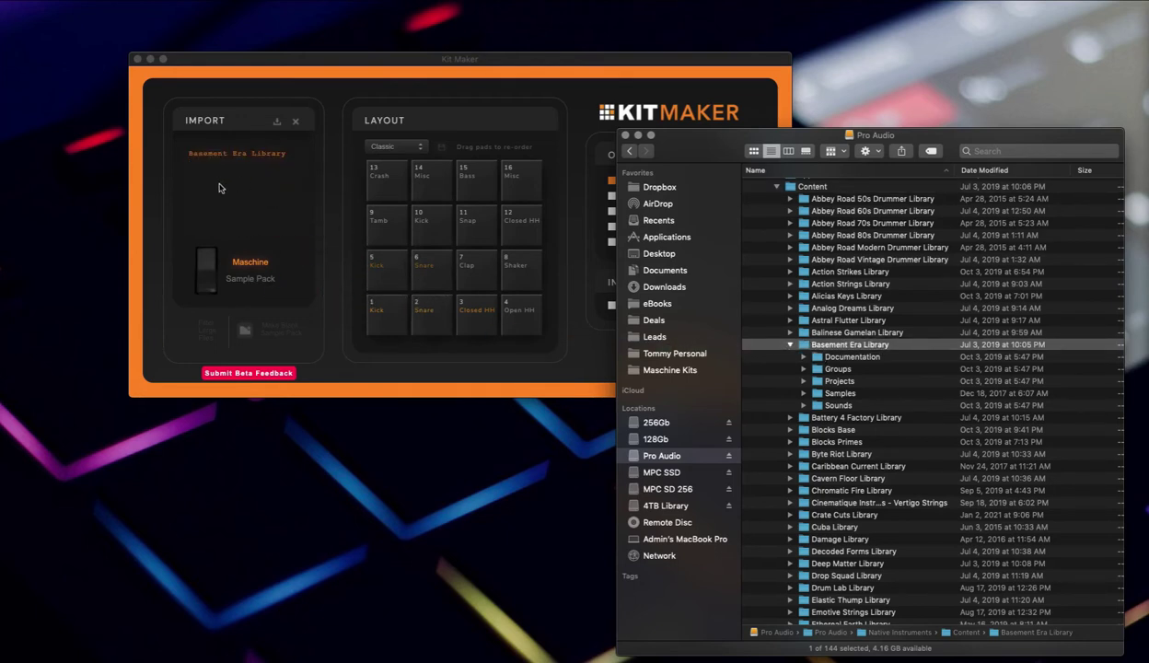
click(287, 58)
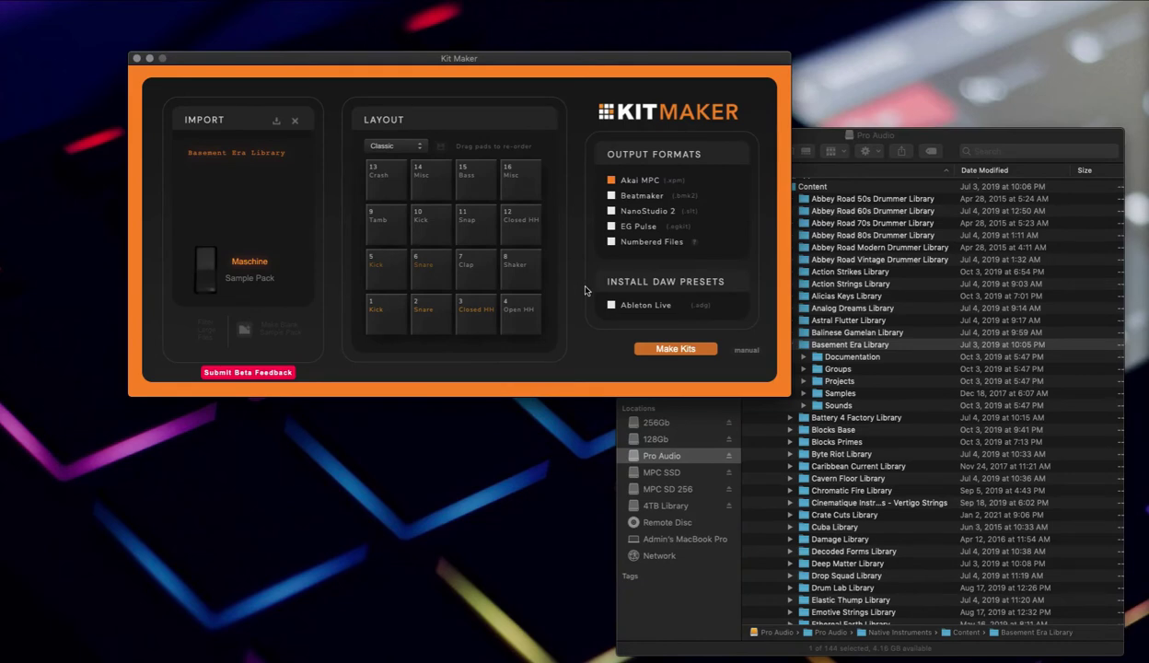
- Open Kit Maker Preferences with Cmd+, review the samples-per-kit settings, and close the window
key(super+comma)
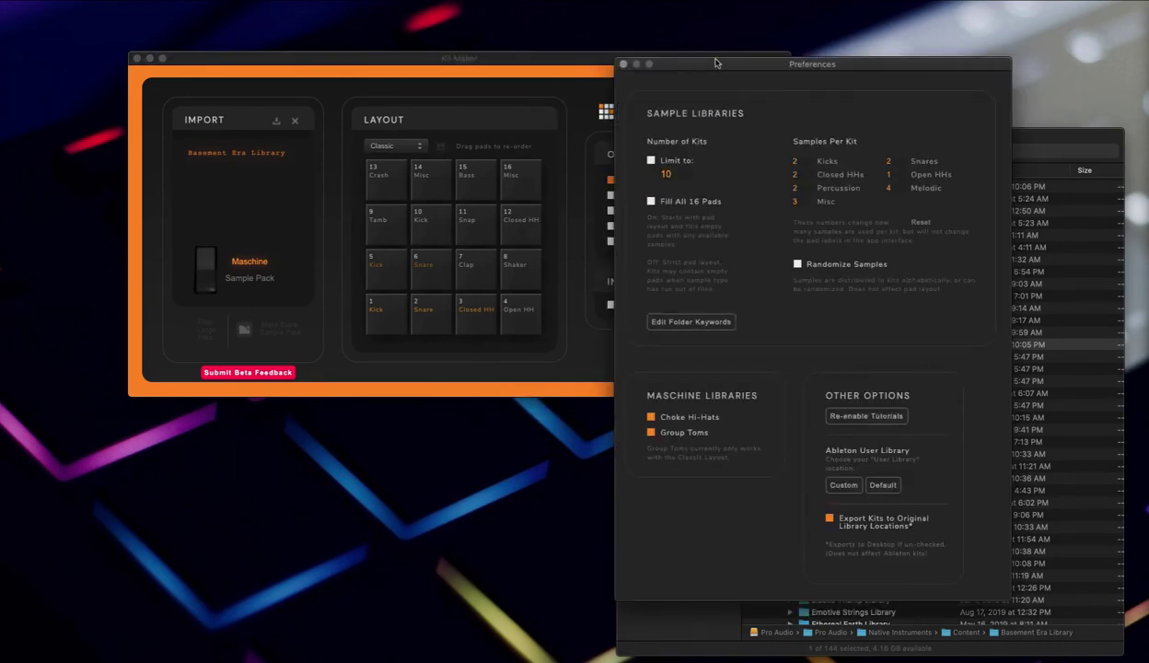
drag(700, 64, 425, 56)
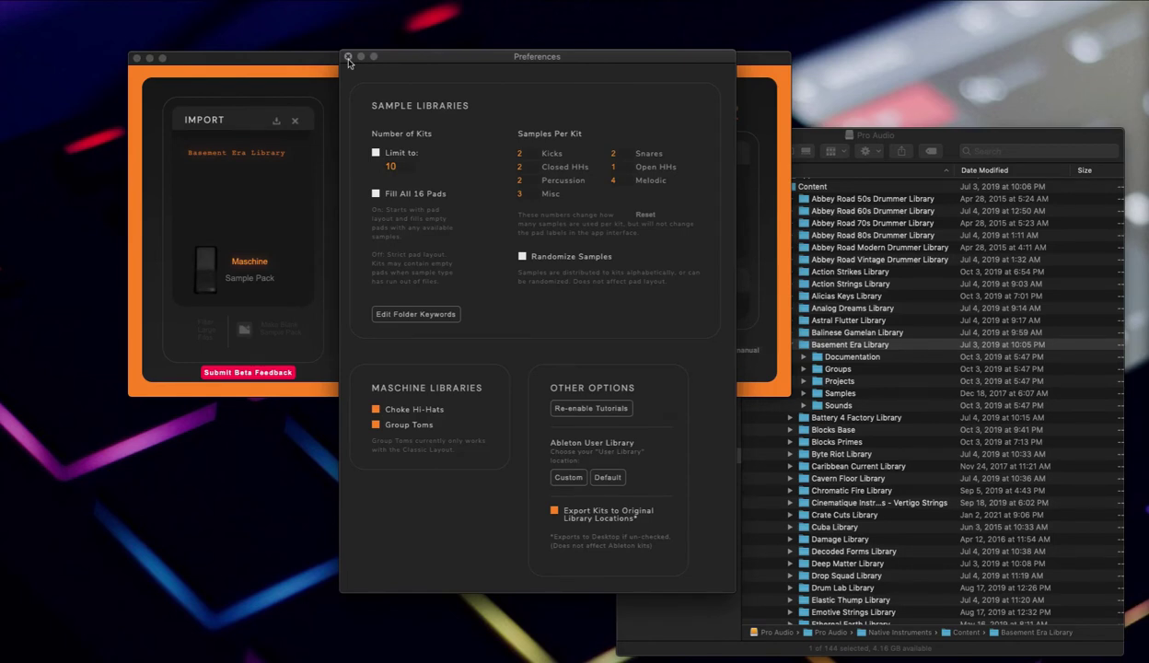
drag(407, 58, 408, 43)
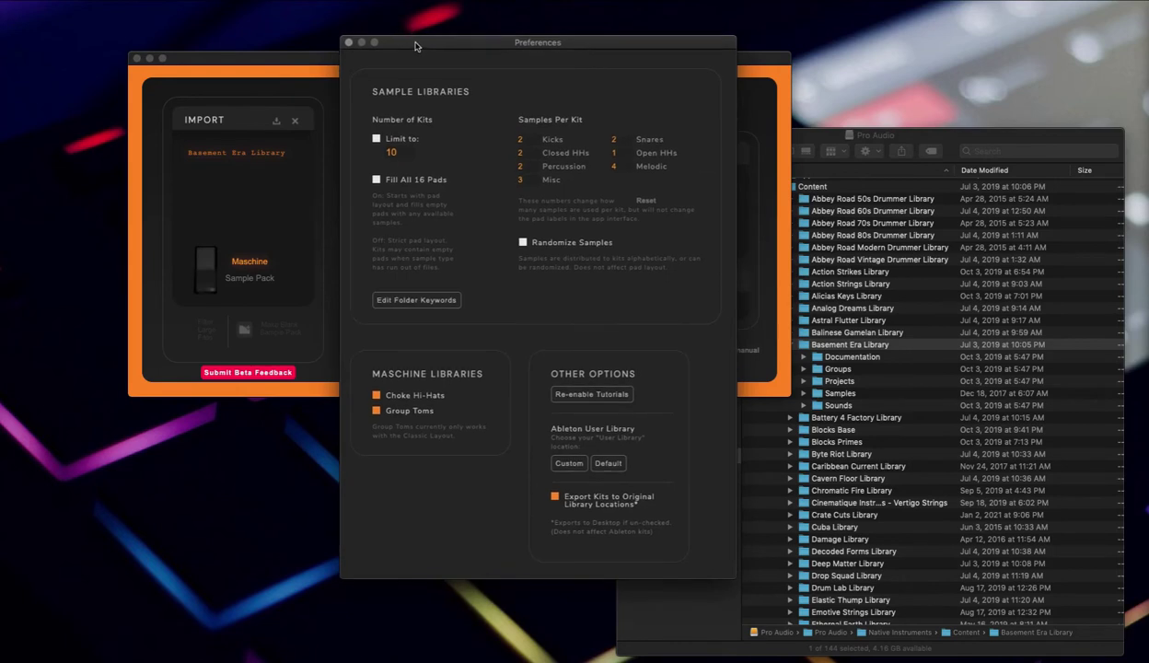
click(349, 43)
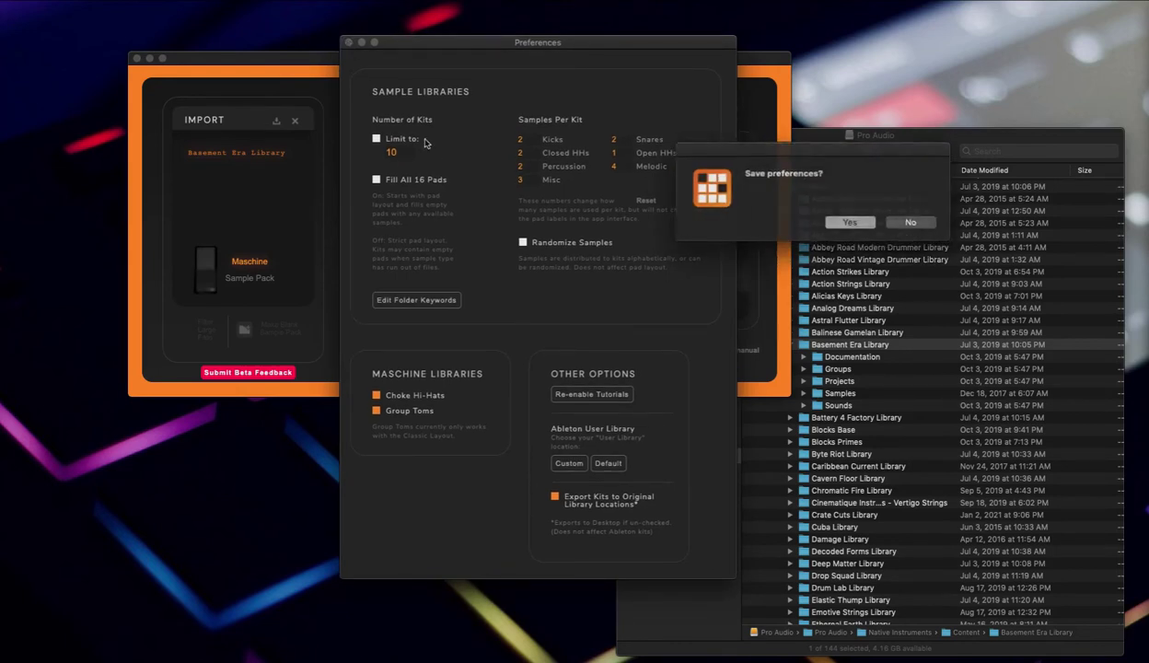
- Decline saving preferences, collapse Basement Era Library in Finder, and return to Kit Maker
click(904, 224)
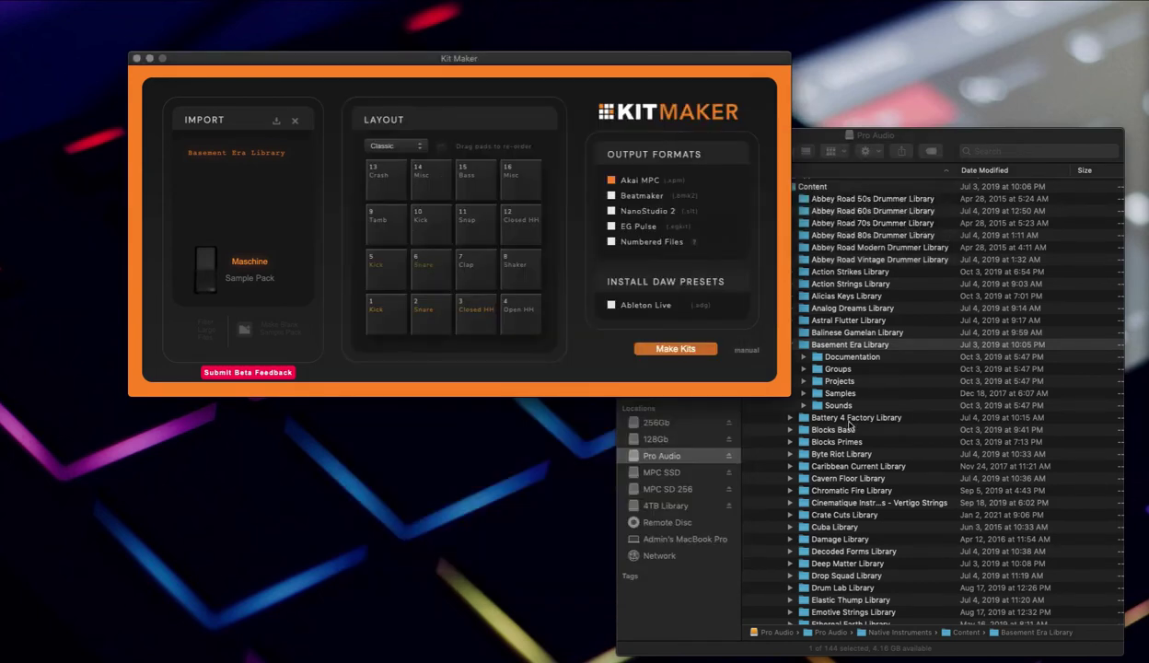
drag(855, 458, 247, 191)
click(968, 139)
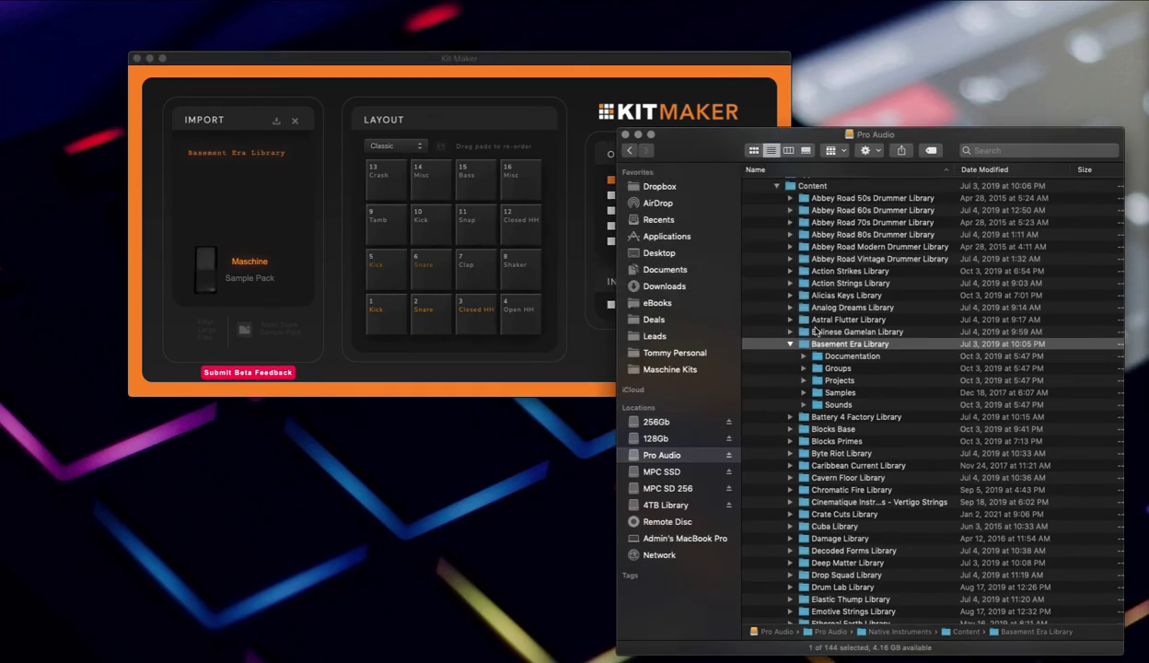
click(790, 345)
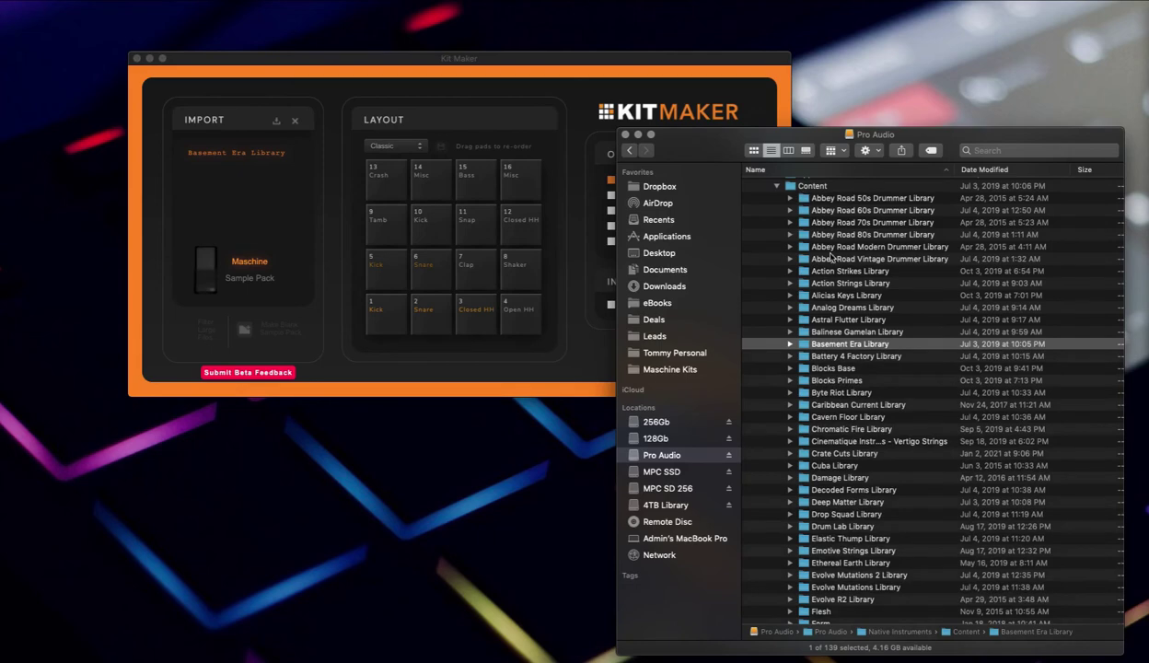
scroll(832, 260, down, 5)
scroll(831, 259, down, 5)
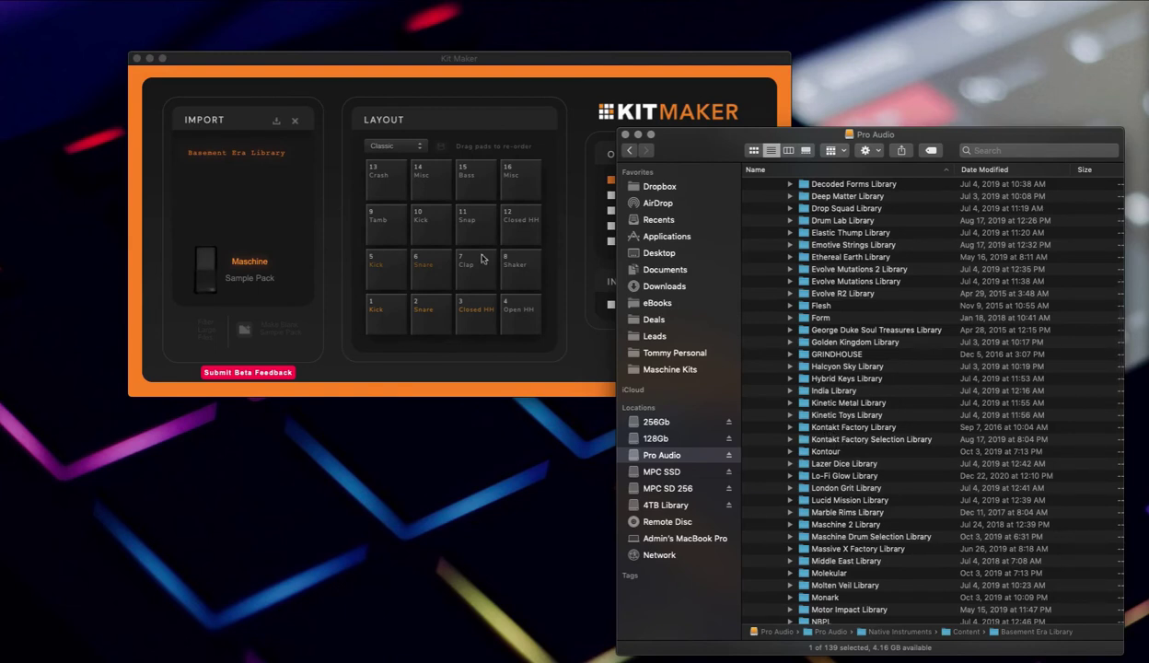
click(579, 358)
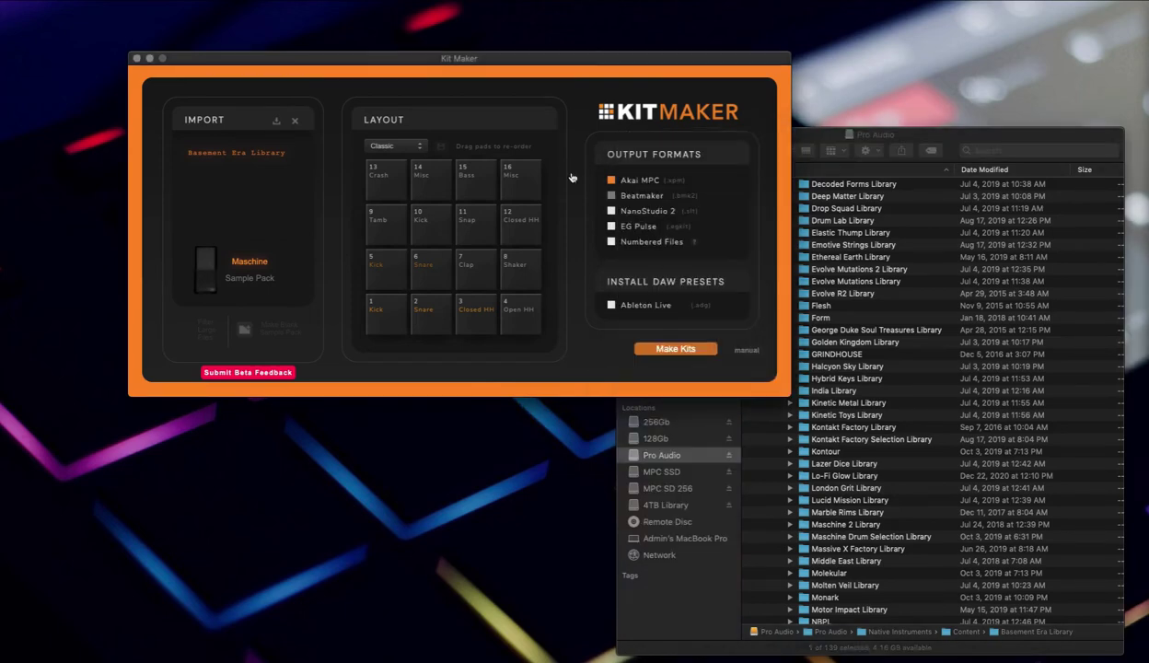
- Run Make Kits, check Kit Maker Kits › MPC Kits › Maschine Kits › Basement Era Library, and acknowledge completion
click(674, 348)
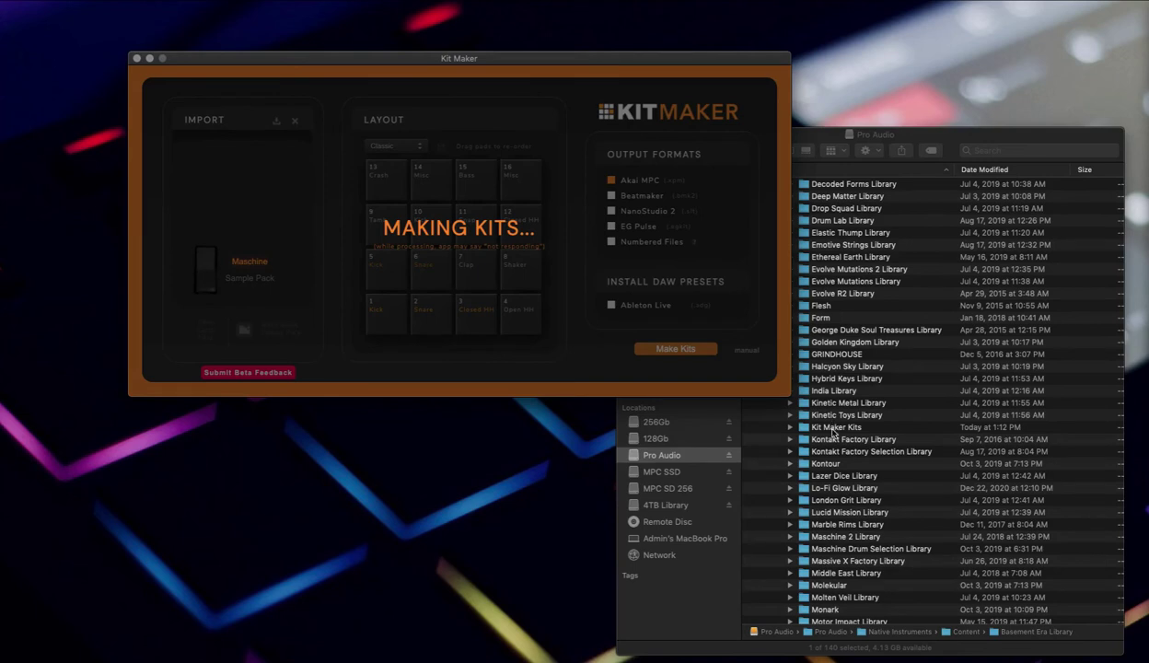
click(834, 433)
click(789, 427)
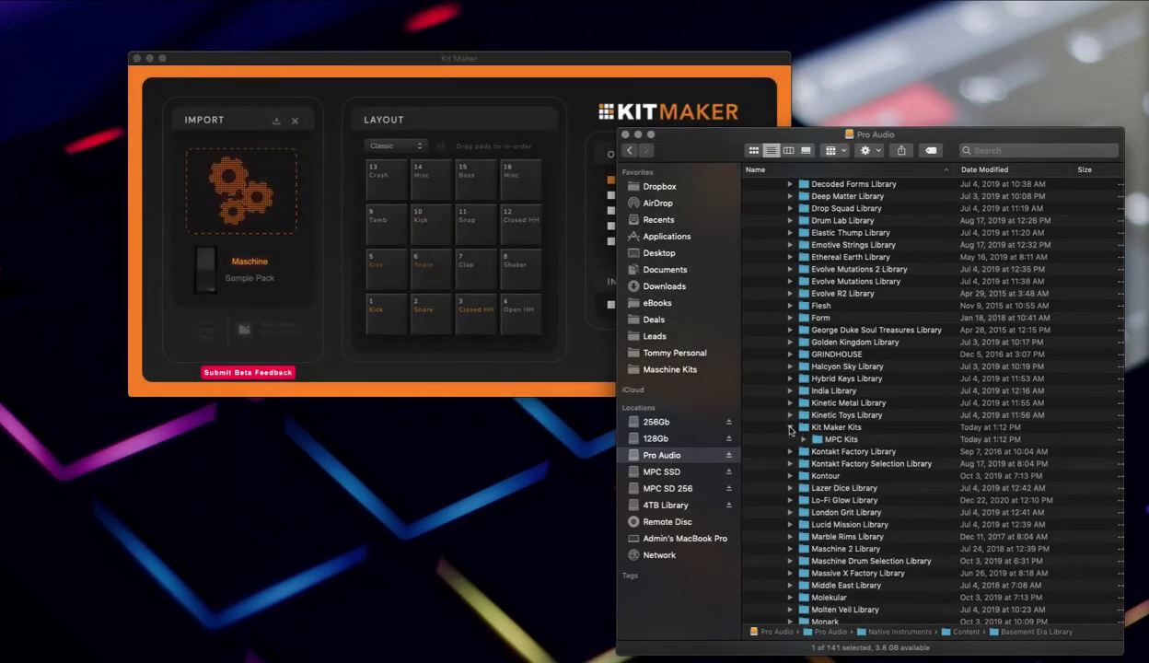
click(803, 439)
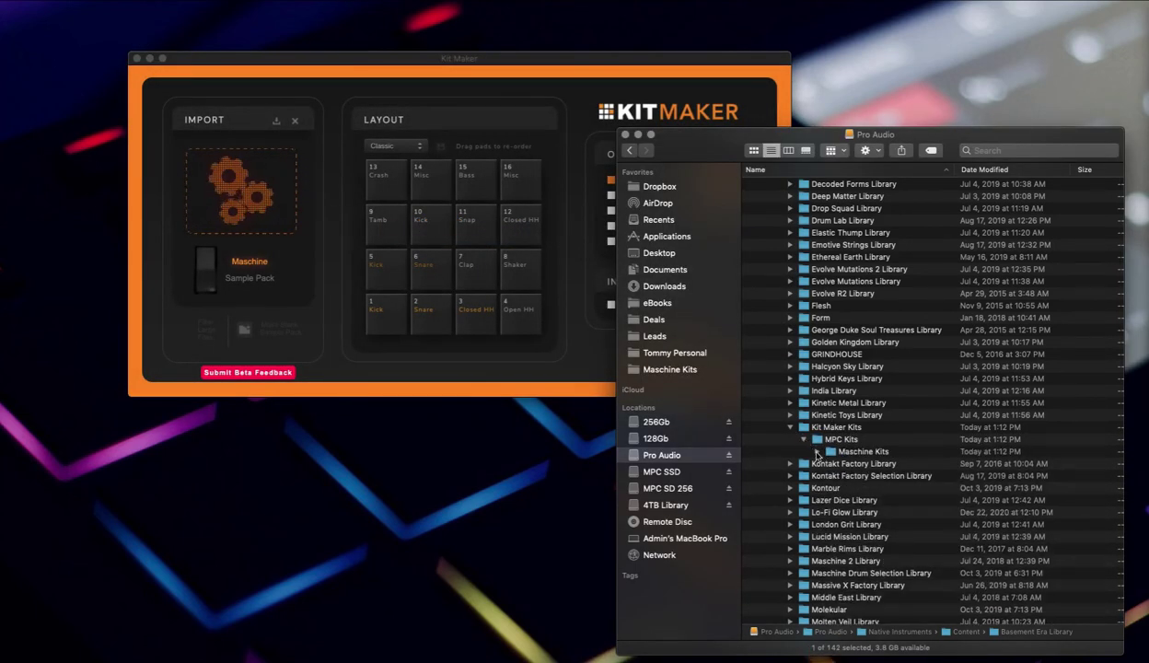
click(817, 451)
click(832, 465)
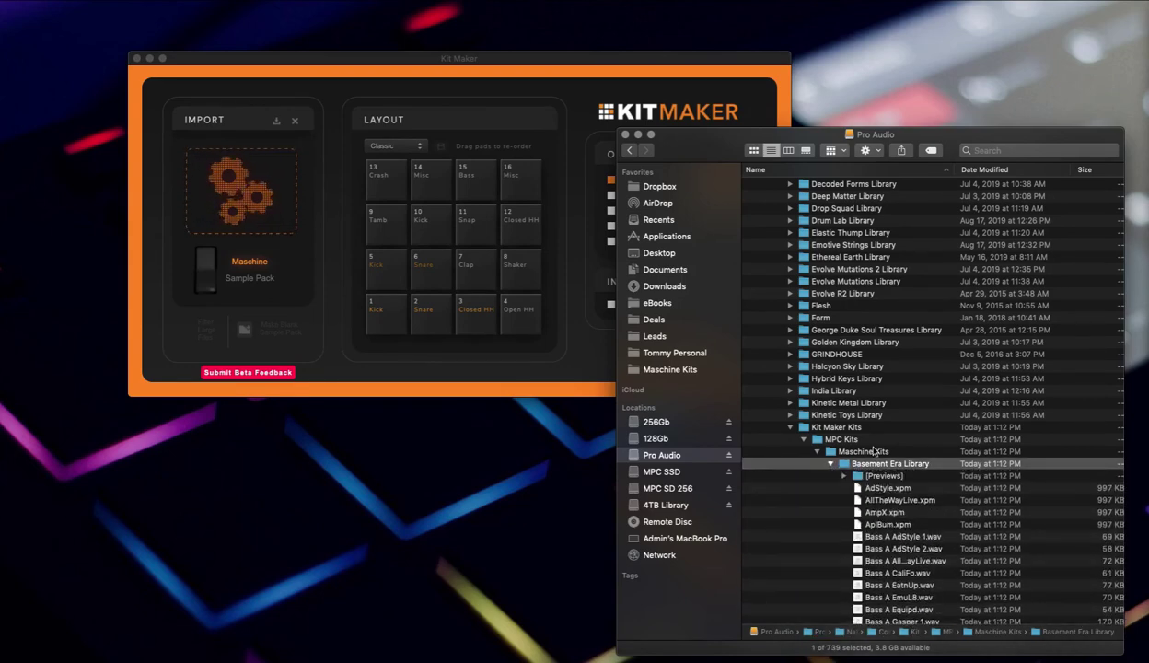
scroll(907, 449, down, 5)
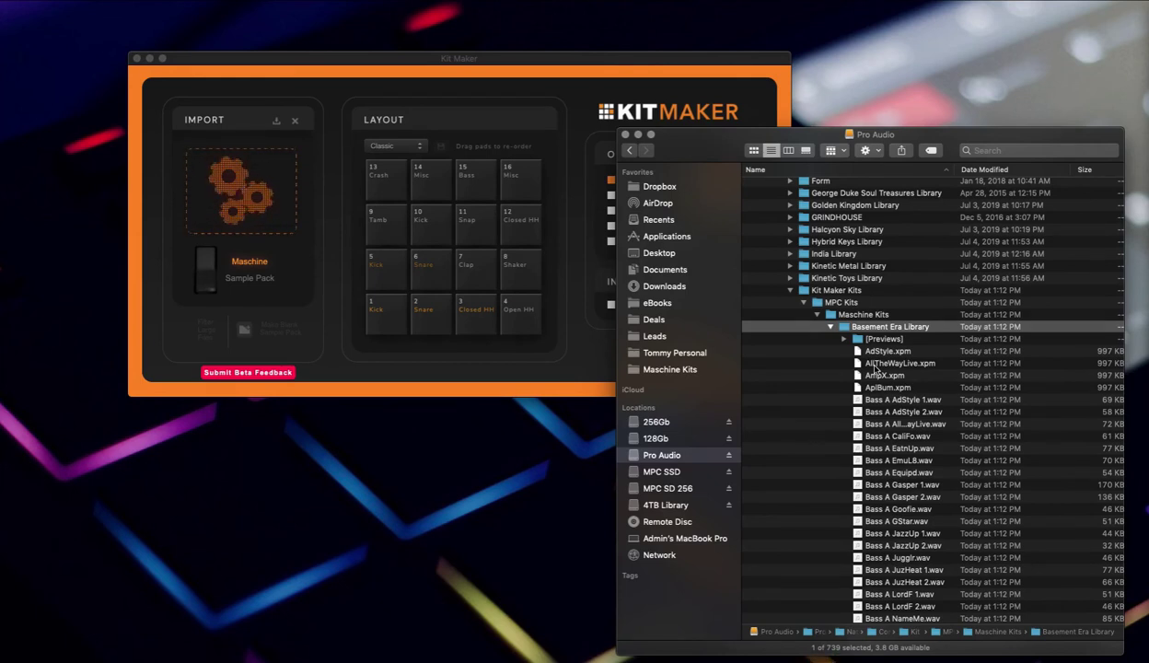
click(527, 53)
click(890, 221)
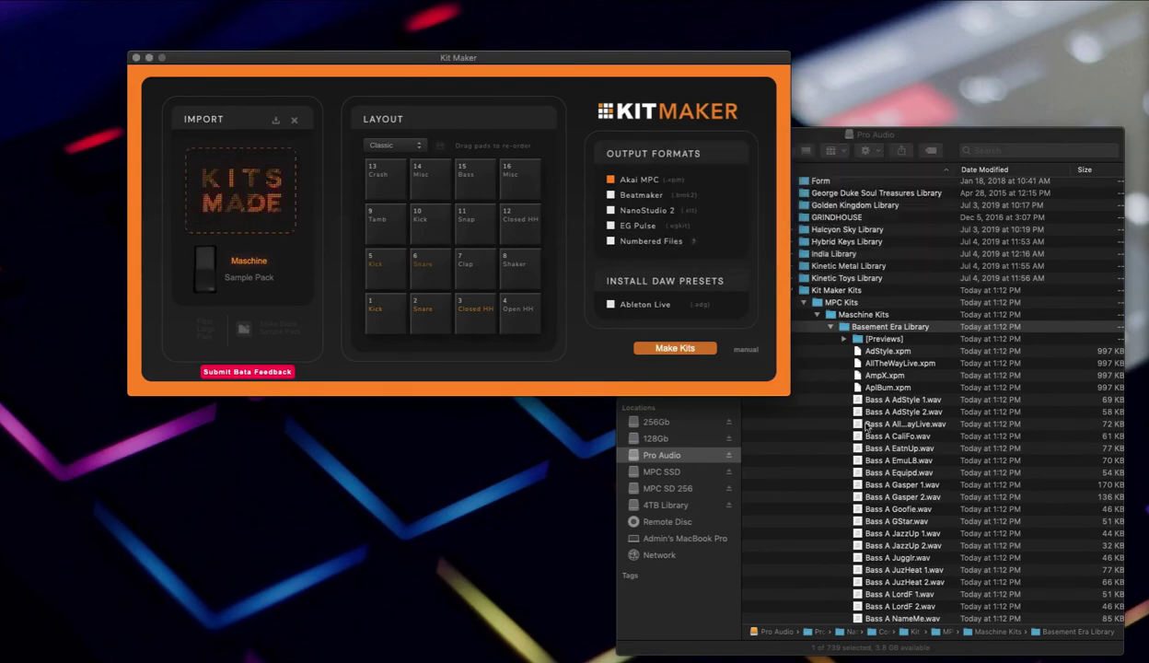
- Toggle the converted Basement Era Library folder open and closed in Finder, leaving it collapsed
click(829, 329)
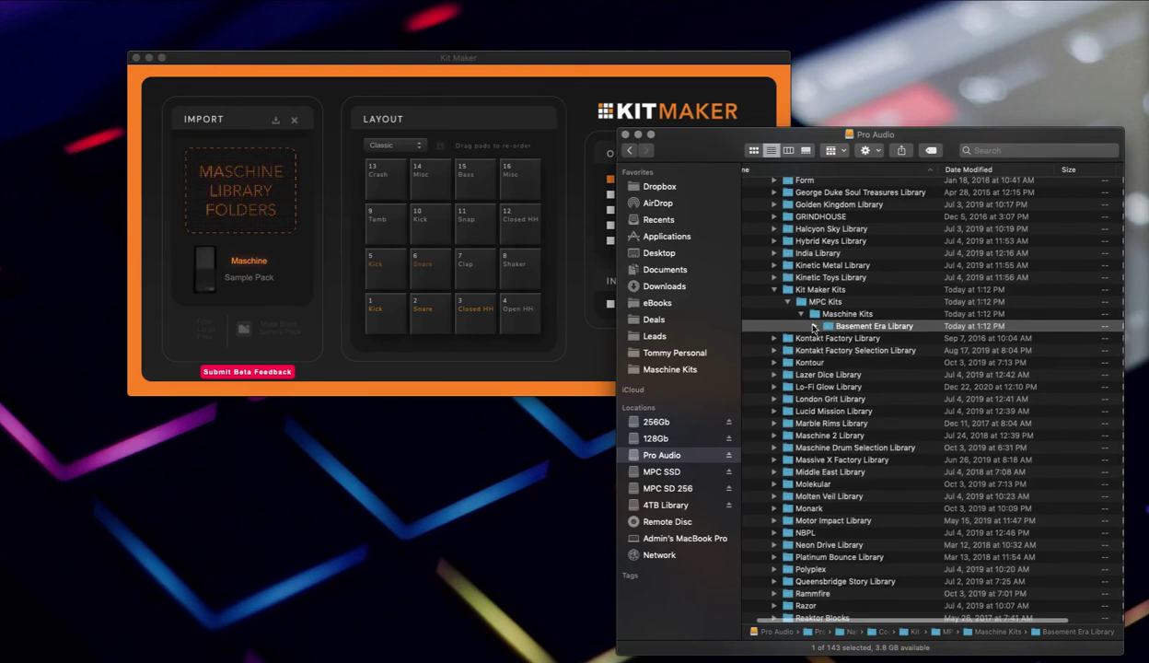
click(813, 327)
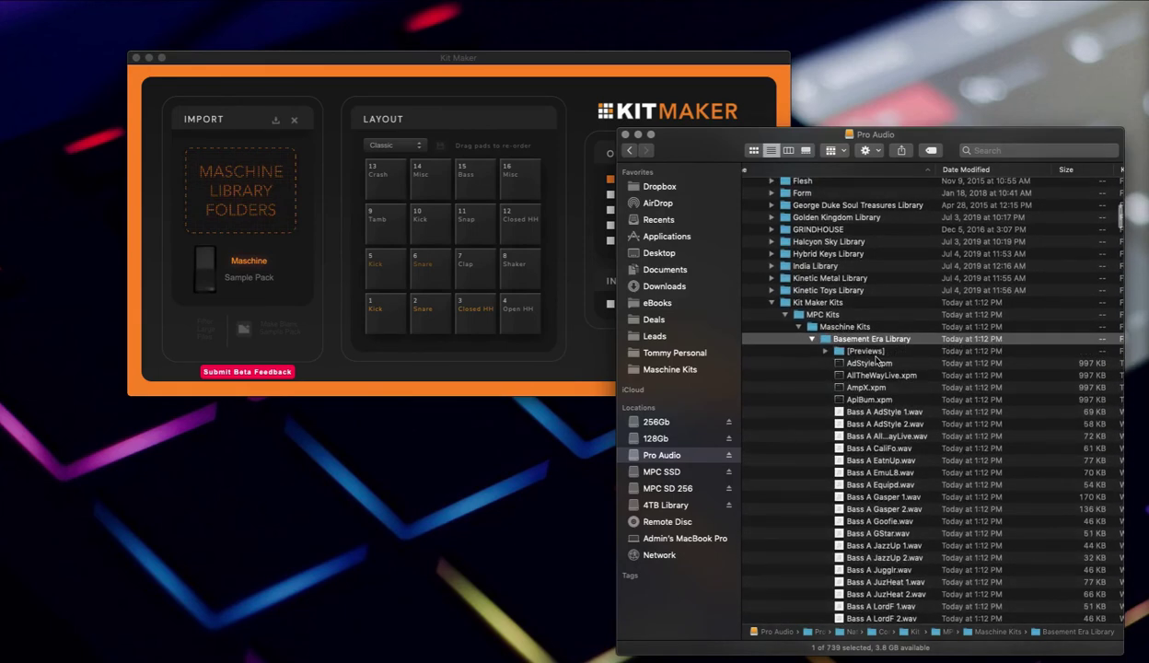
click(811, 339)
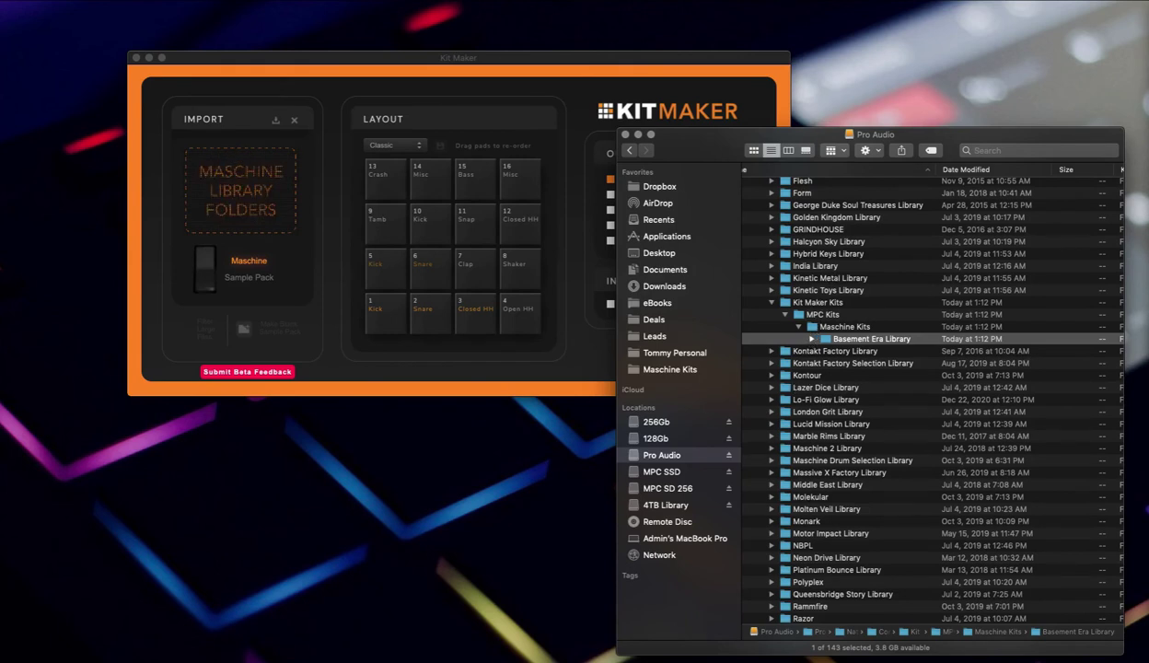
mouse_move(769, 635)
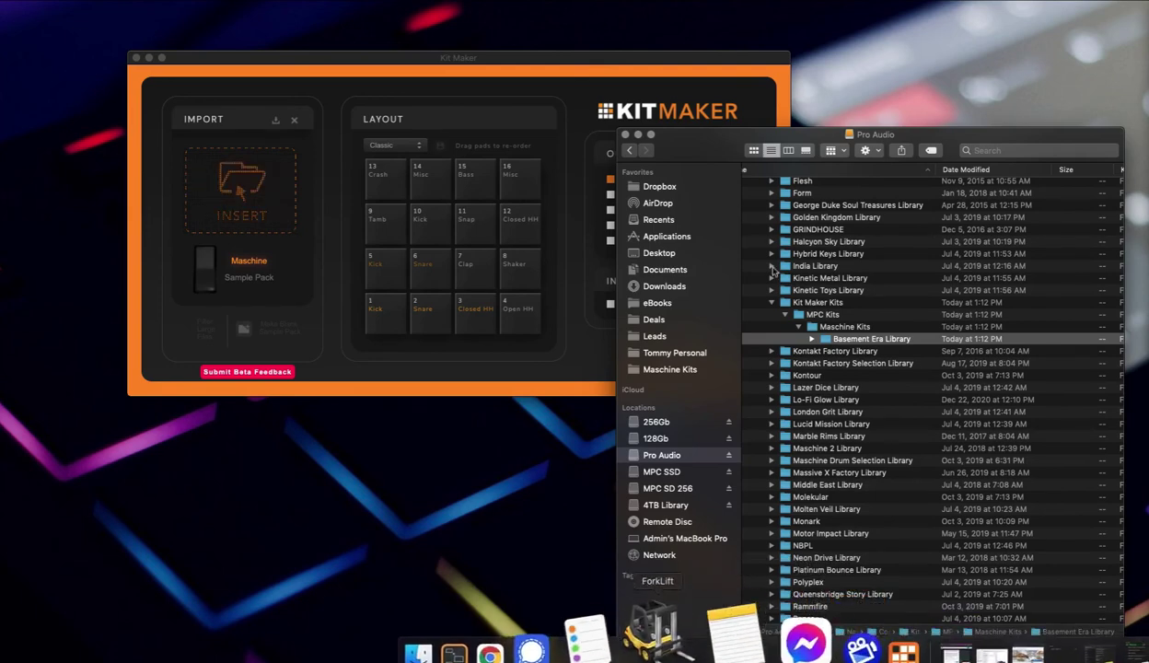
- Launch the MPC application by searching 'mpc' in Spotlight
key(super+space)
text(m)
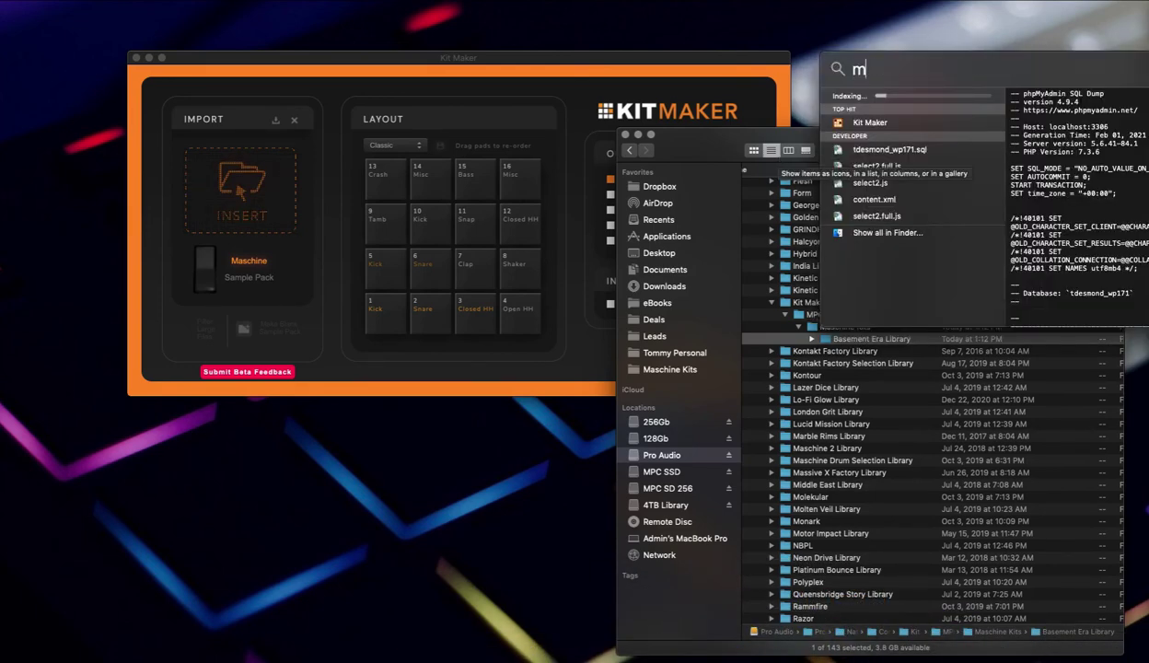
text(pc)
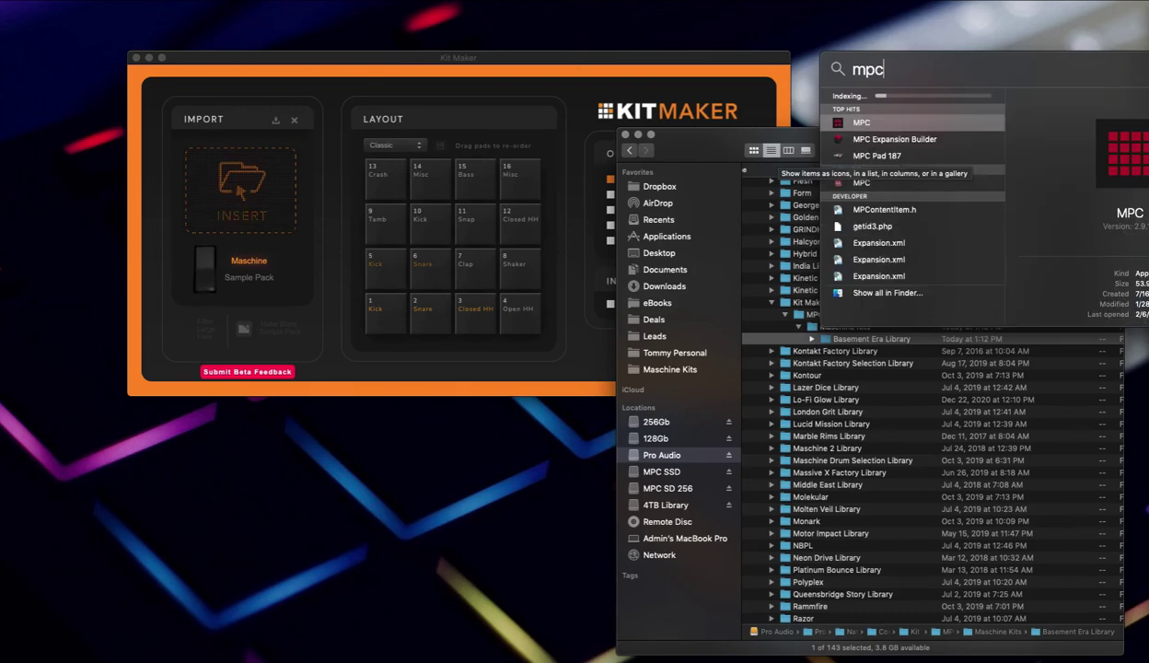
key(Escape)
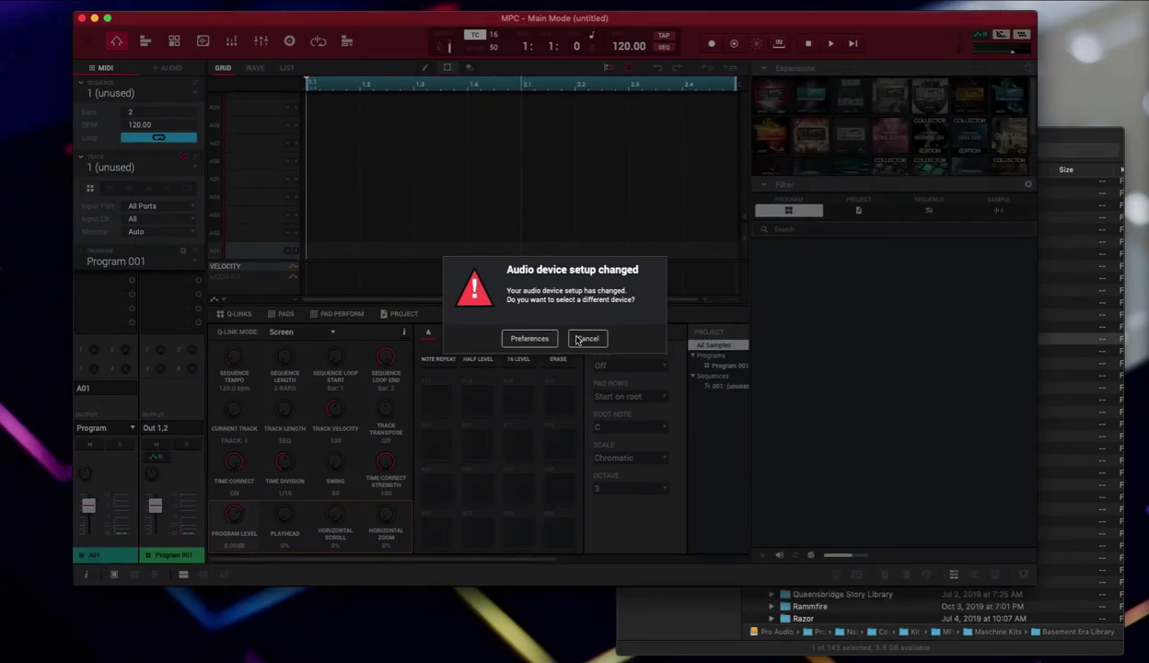
- Cancel the audio device warning and drag AllTheWayLive.xpm from Finder onto the MPC grid
click(587, 337)
click(1046, 135)
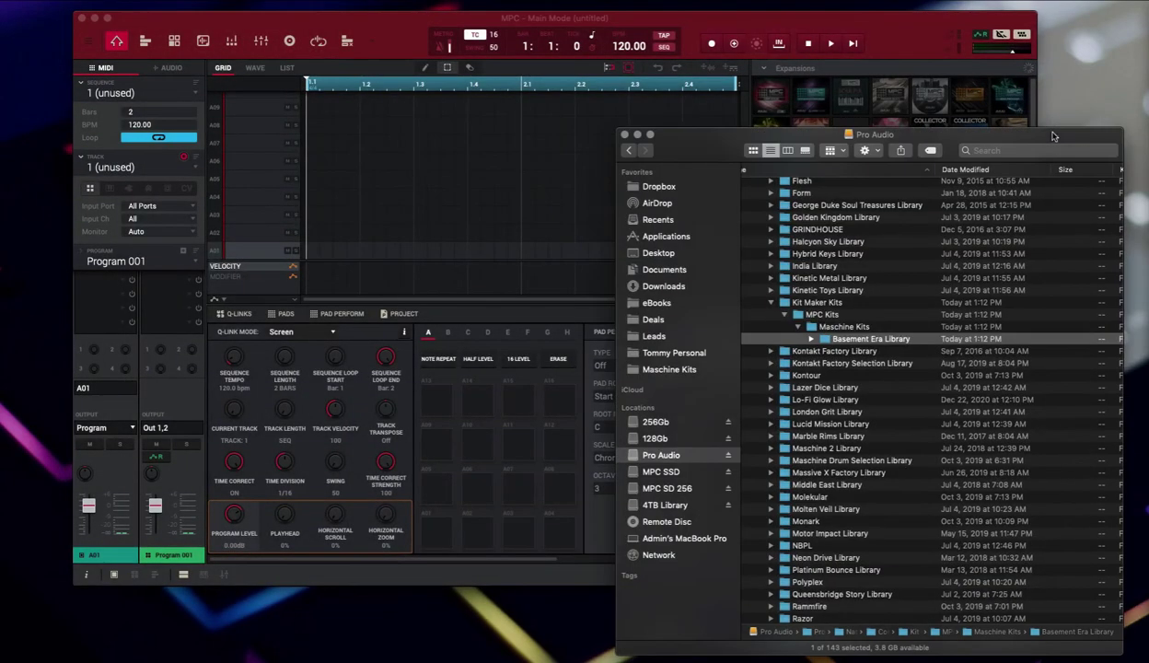
click(810, 341)
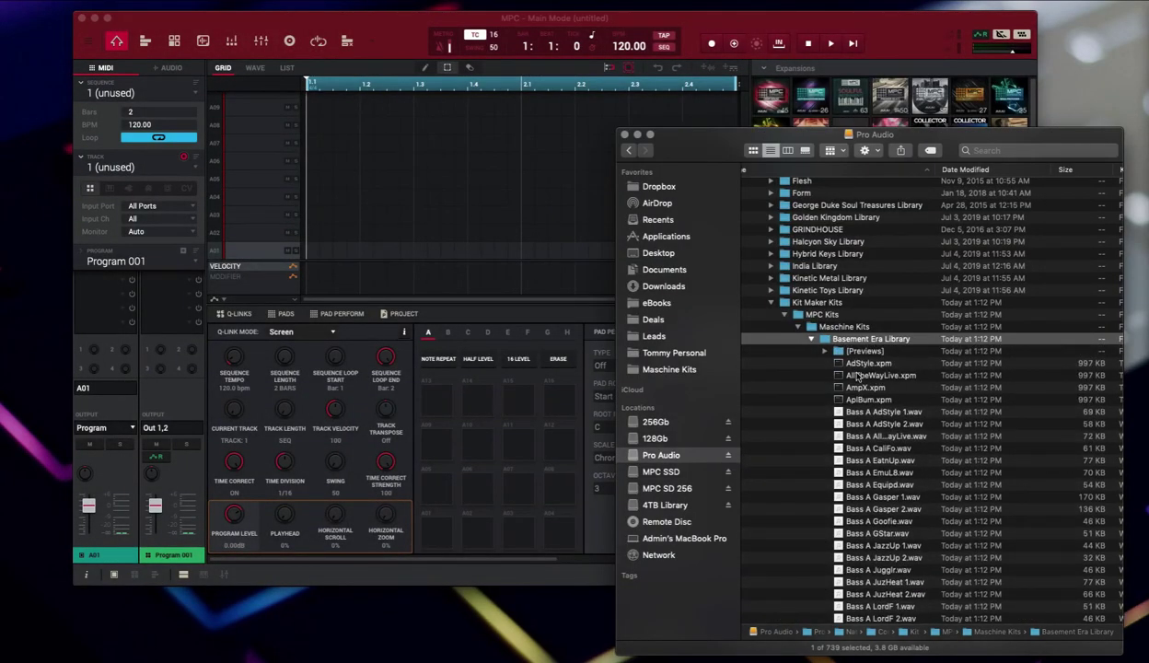
drag(837, 373, 445, 205)
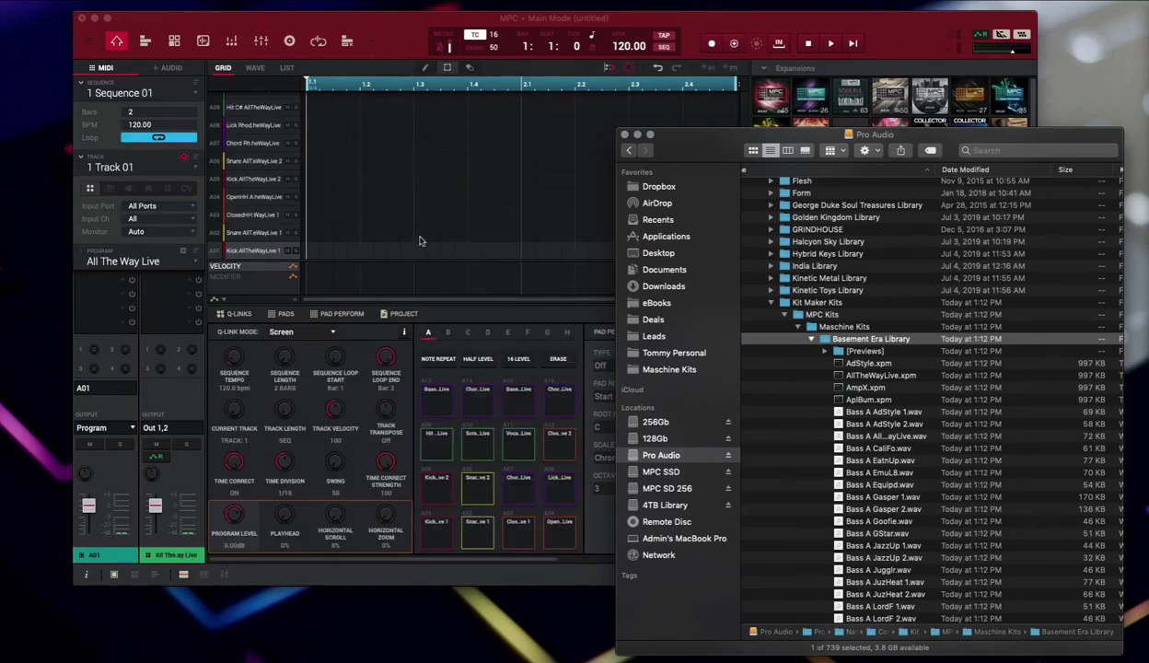
click(504, 527)
- Audition the kit's pads, including A05, A11, A09, A14, A15 and the A07 chord
click(424, 521)
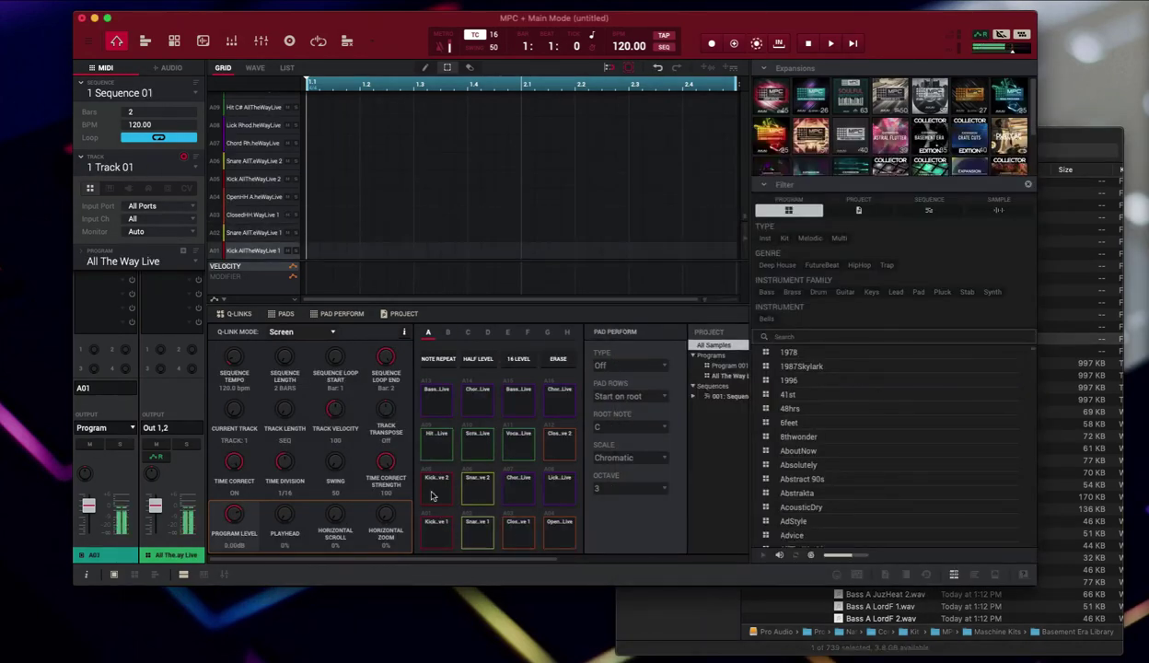
click(422, 482)
click(506, 440)
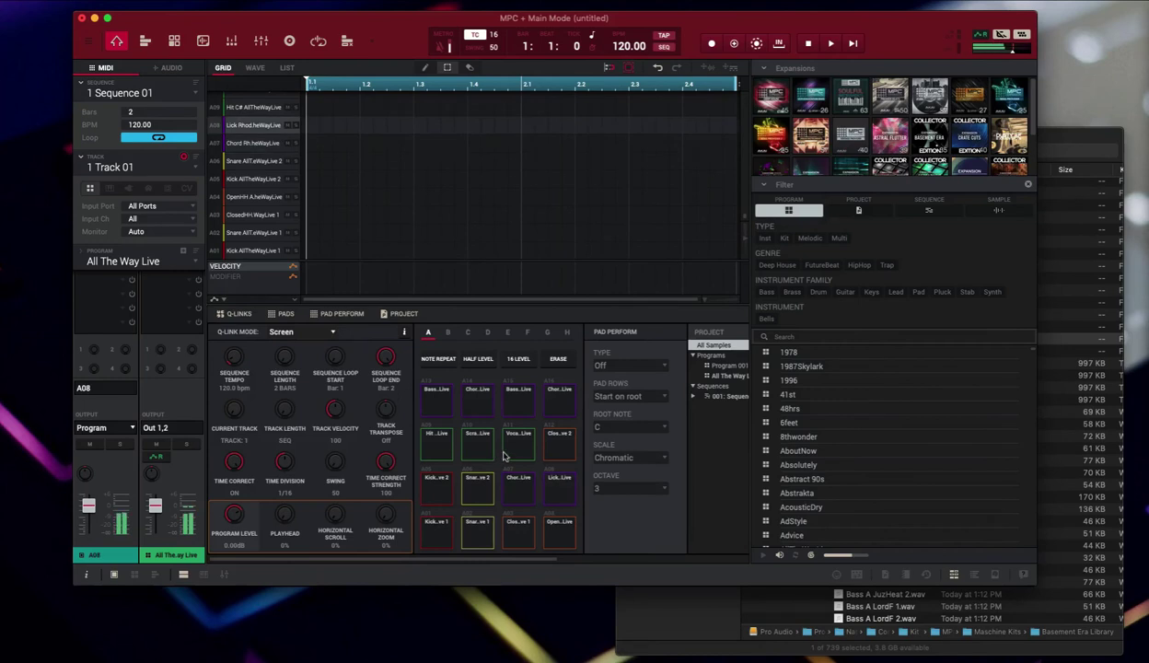
click(436, 440)
click(477, 398)
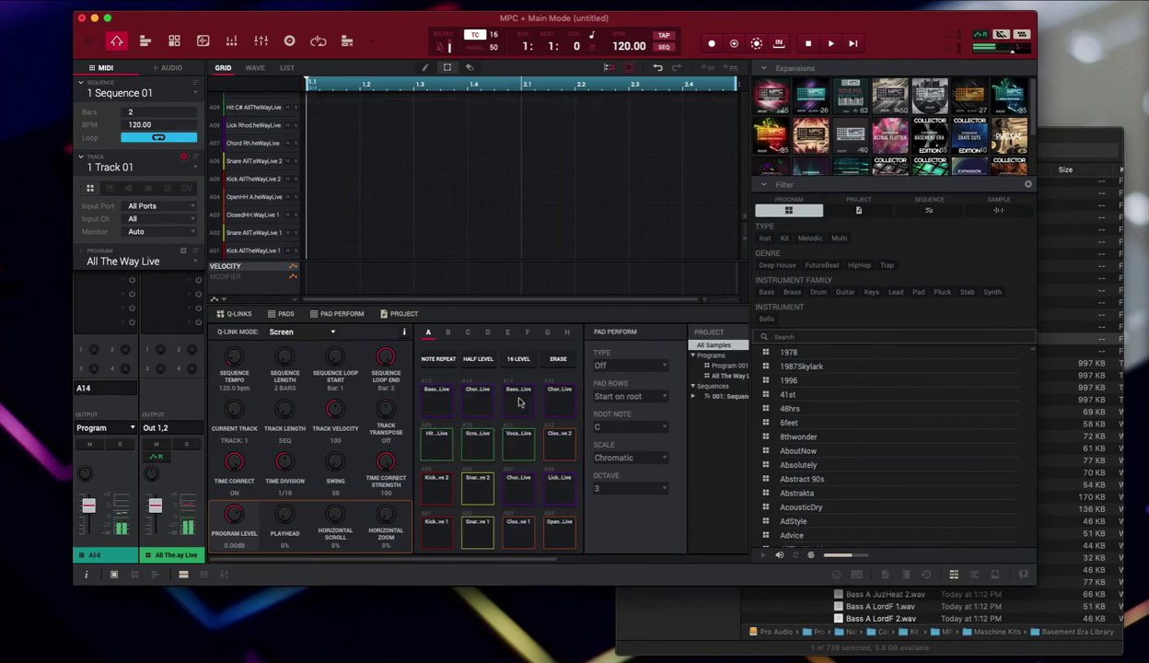
click(518, 398)
click(552, 482)
click(512, 482)
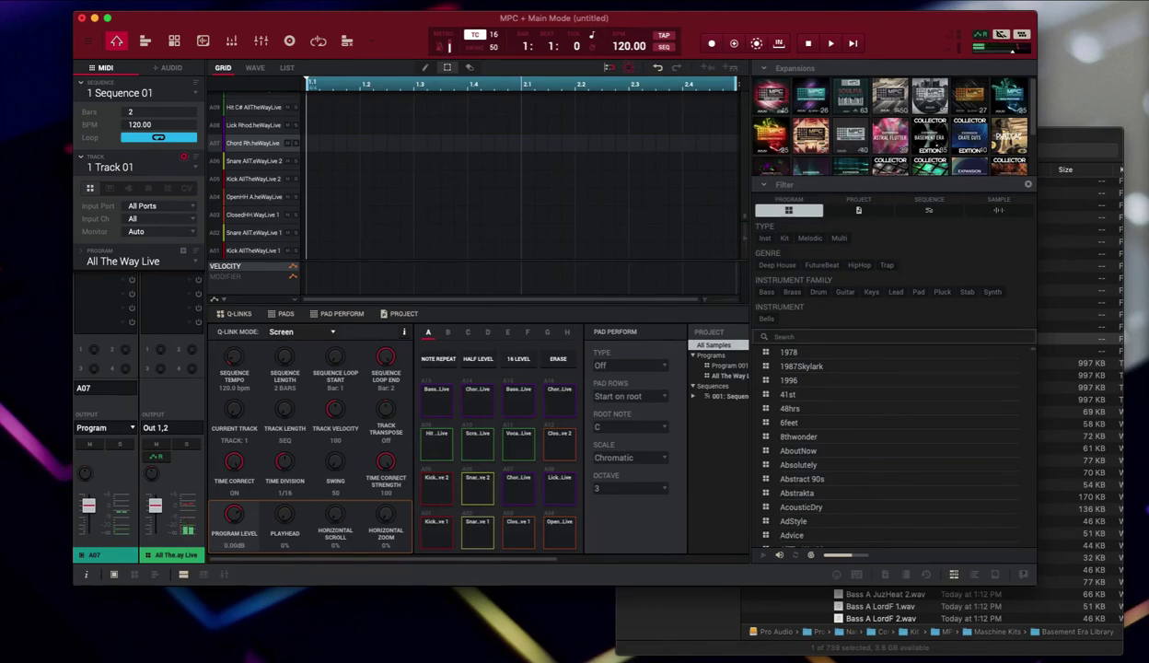
click(1074, 140)
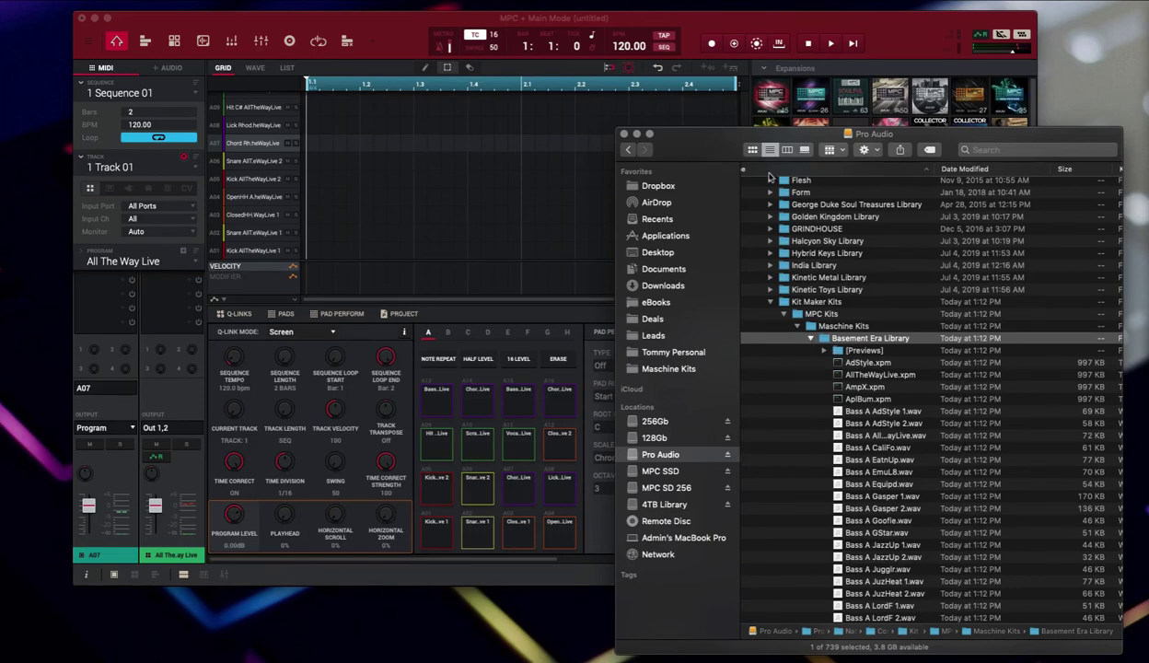
- Switch back to the MPC window showing the All The Way Live pads
click(901, 26)
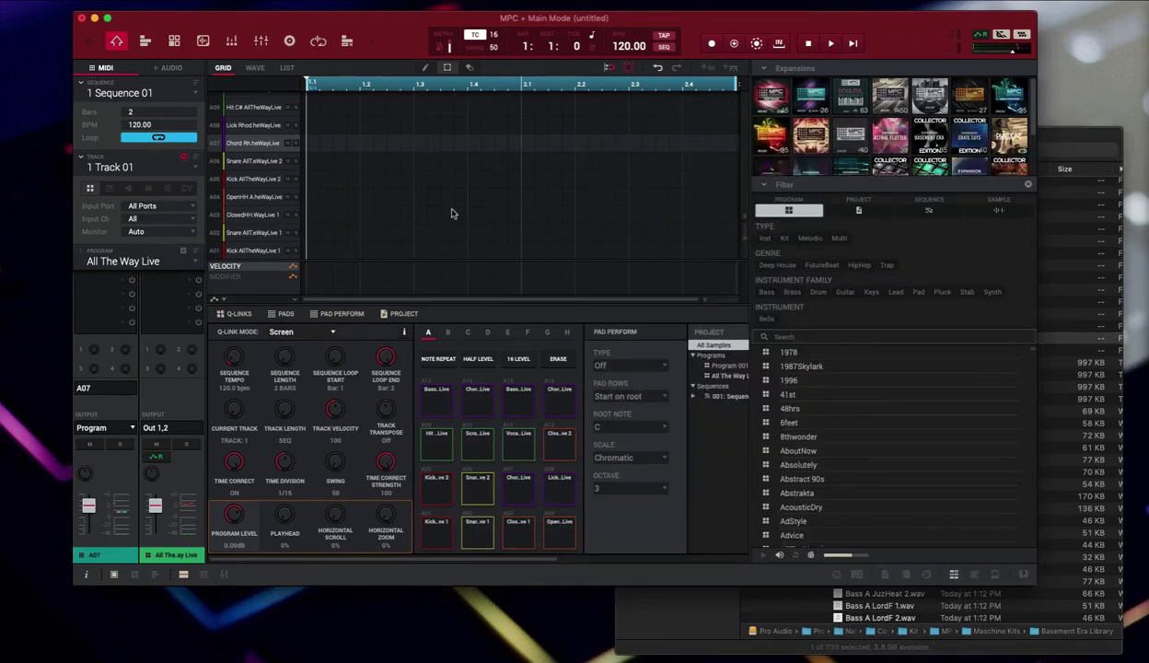